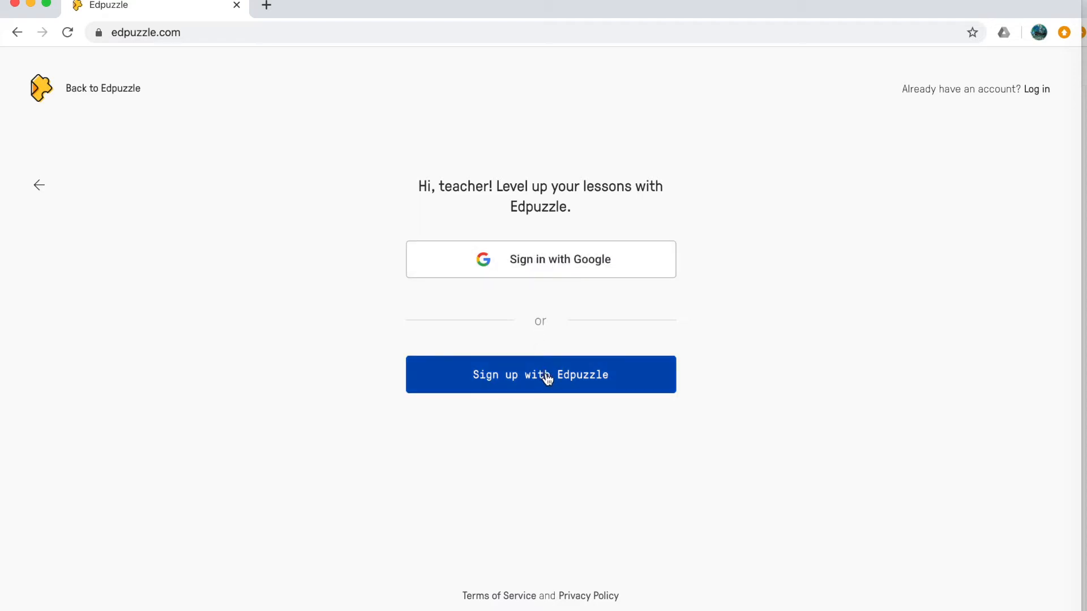
- Sign up as a teacher with the listed Google account, accept the Terms of Service and Privacy Policy, and create the account
click(584, 265)
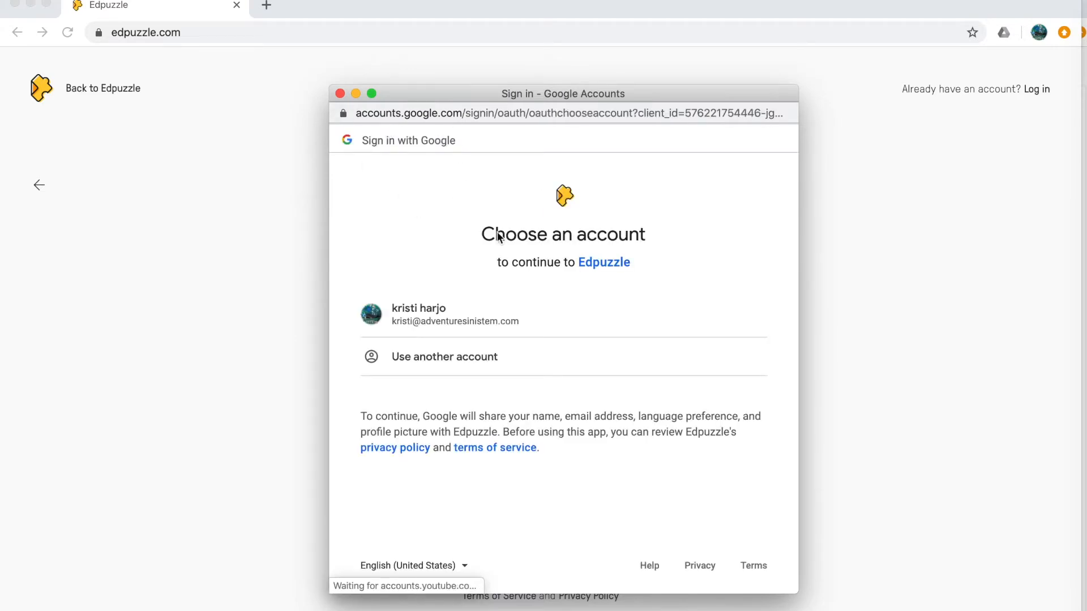
click(419, 315)
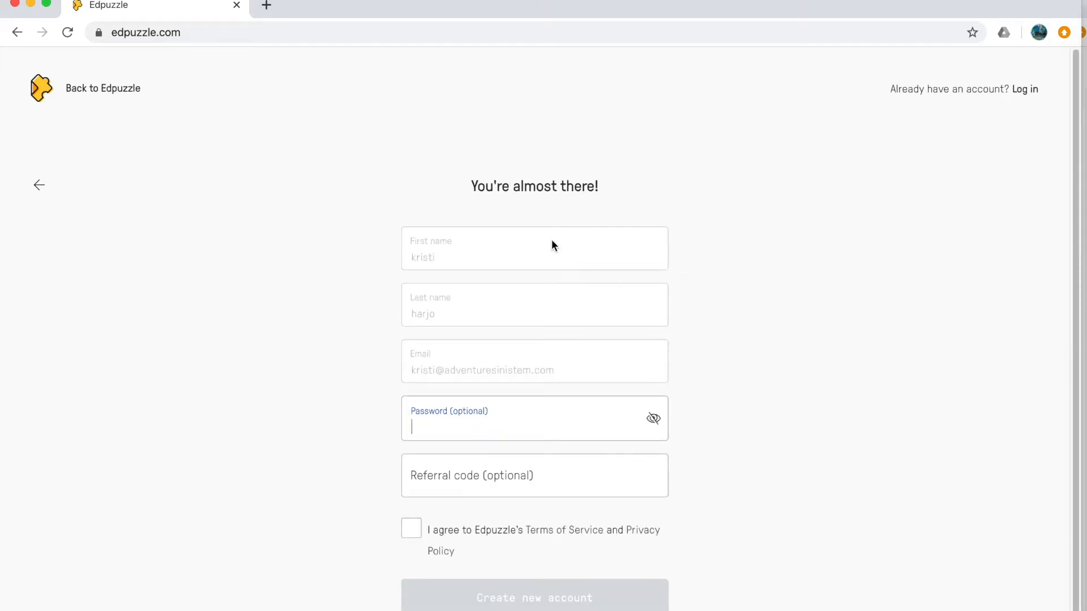
click(514, 257)
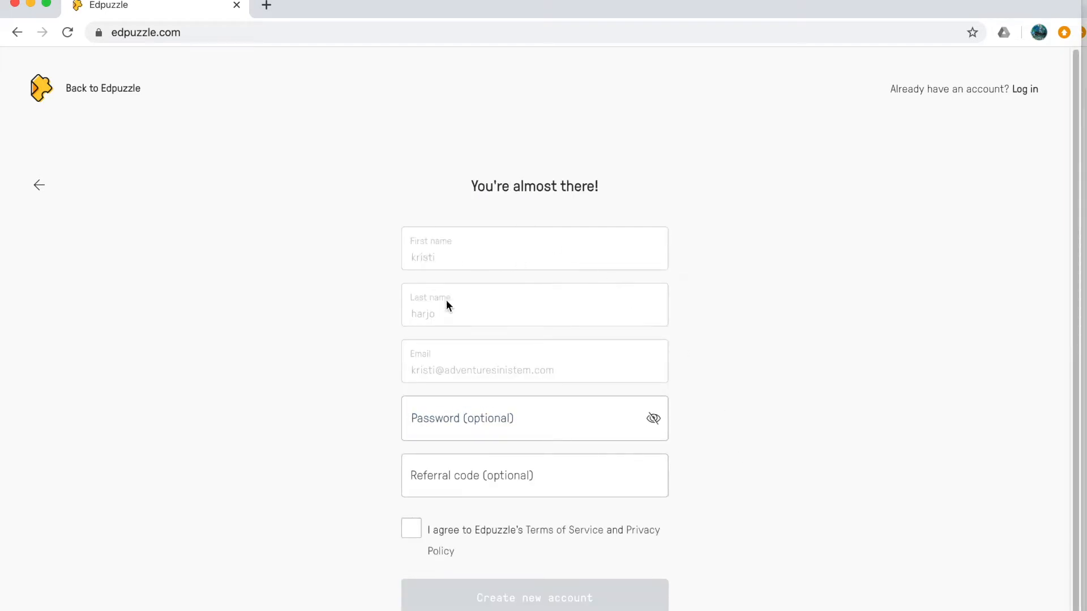
click(468, 420)
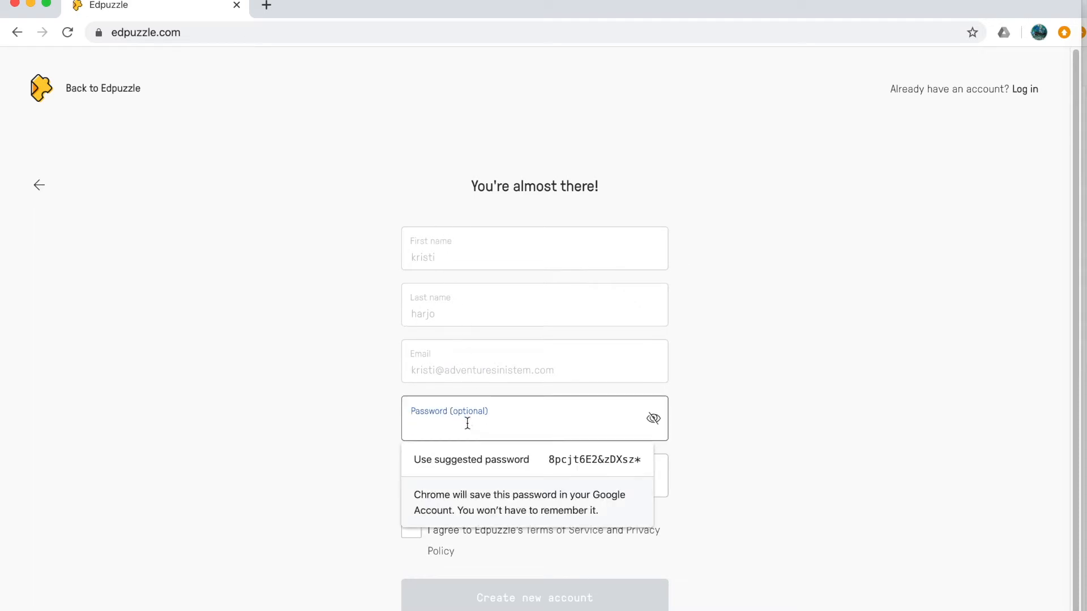
click(755, 399)
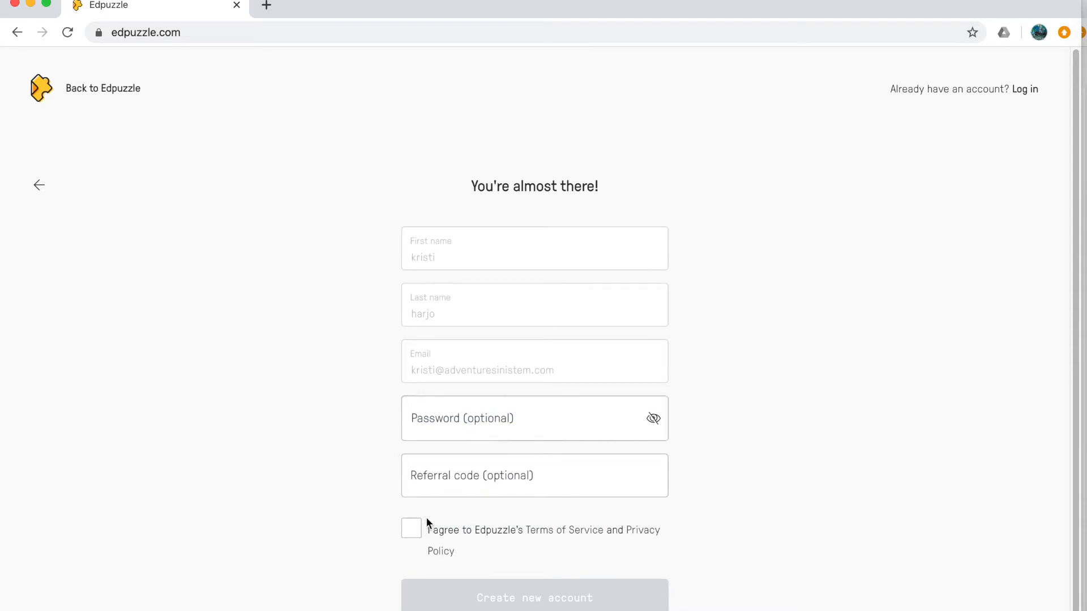
click(412, 528)
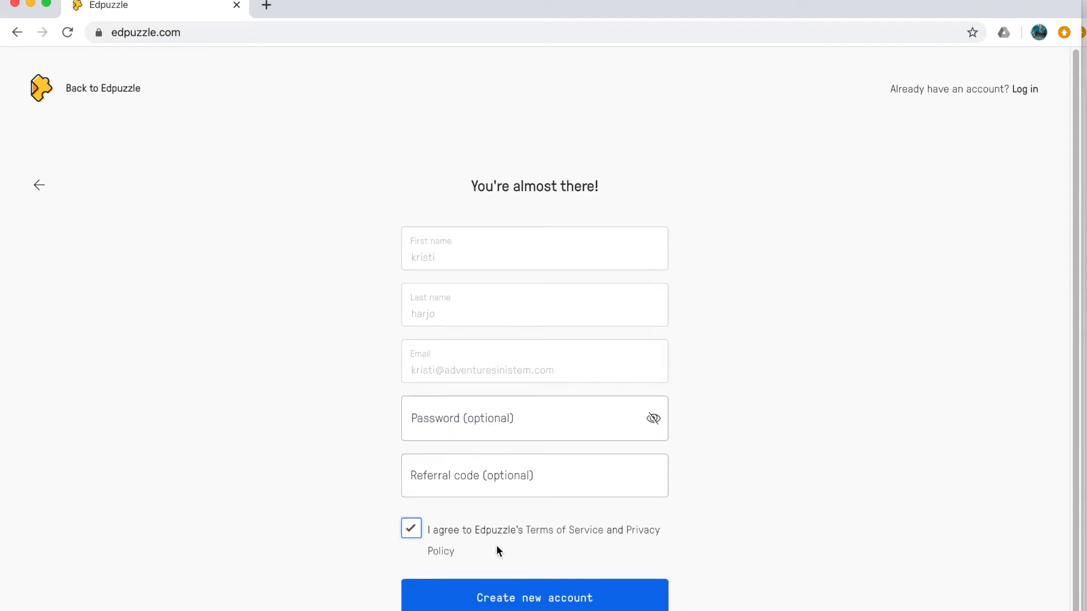
click(537, 599)
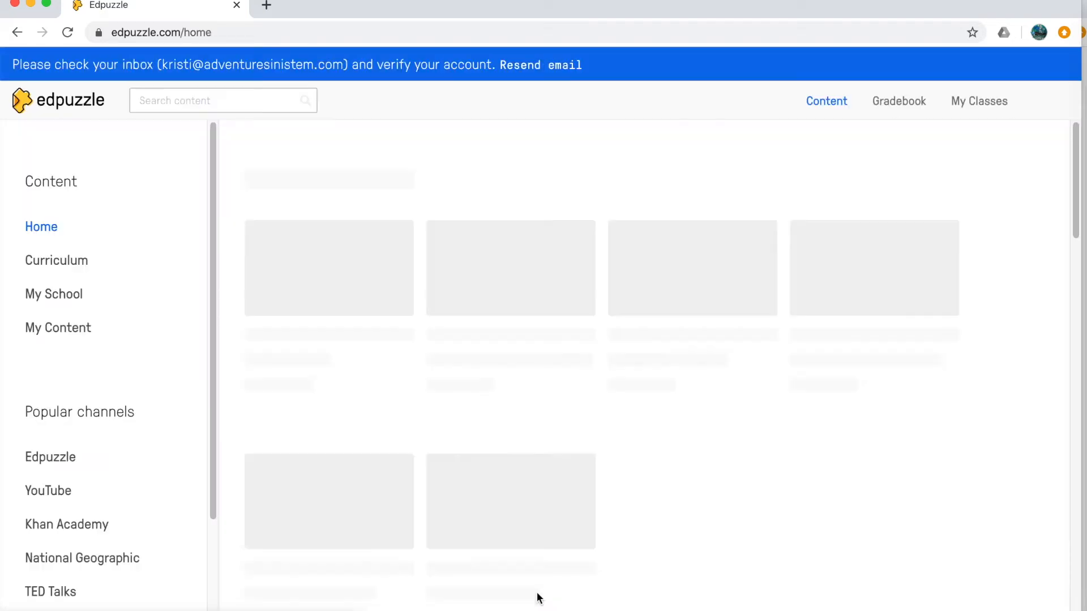
- Search the school names for "wyoming"
key(super+minus)
key(super+minus)
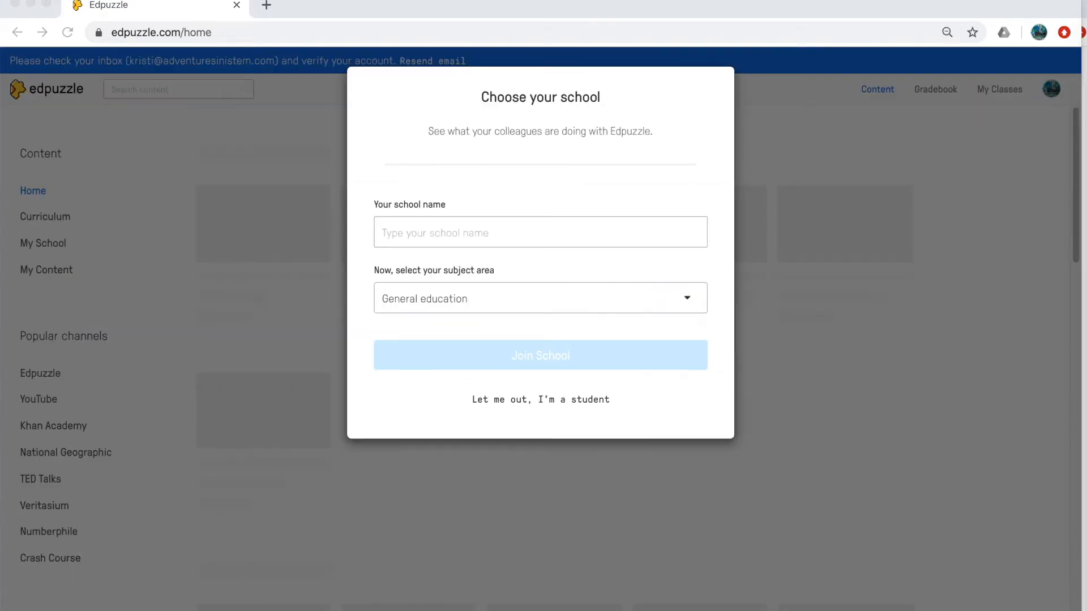
click(494, 233)
click(493, 232)
text(wyoming)
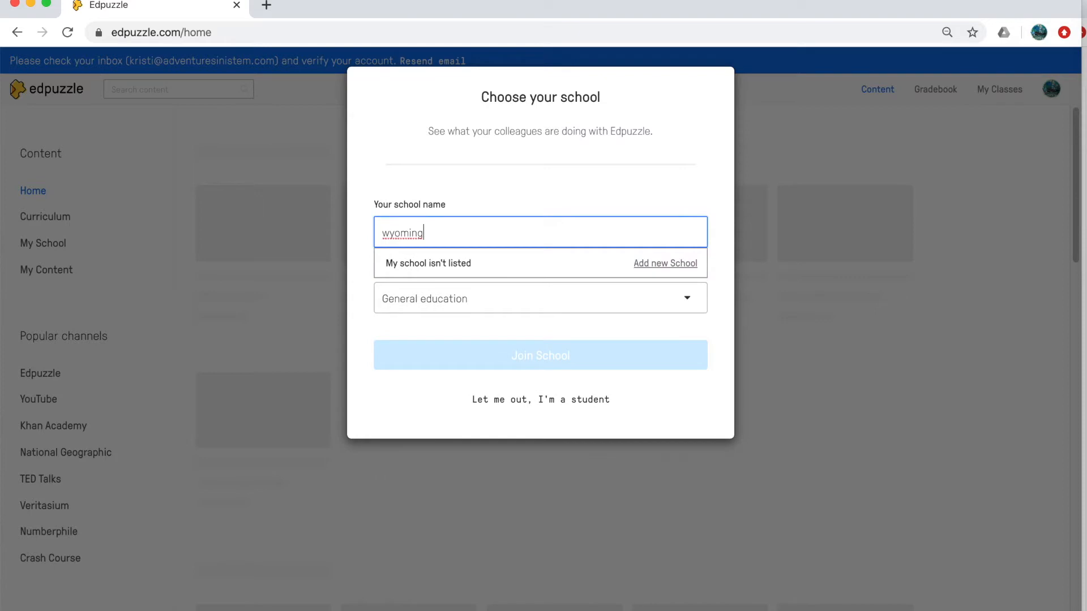
- Replace the school search with "university wyoming" and choose the Chapman University entry with 3 teachers
key(BackSpace)
key(BackSpace)
key(BackSpace)
key(BackSpace)
key(BackSpace)
key(BackSpace)
key(BackSpace)
text(univ)
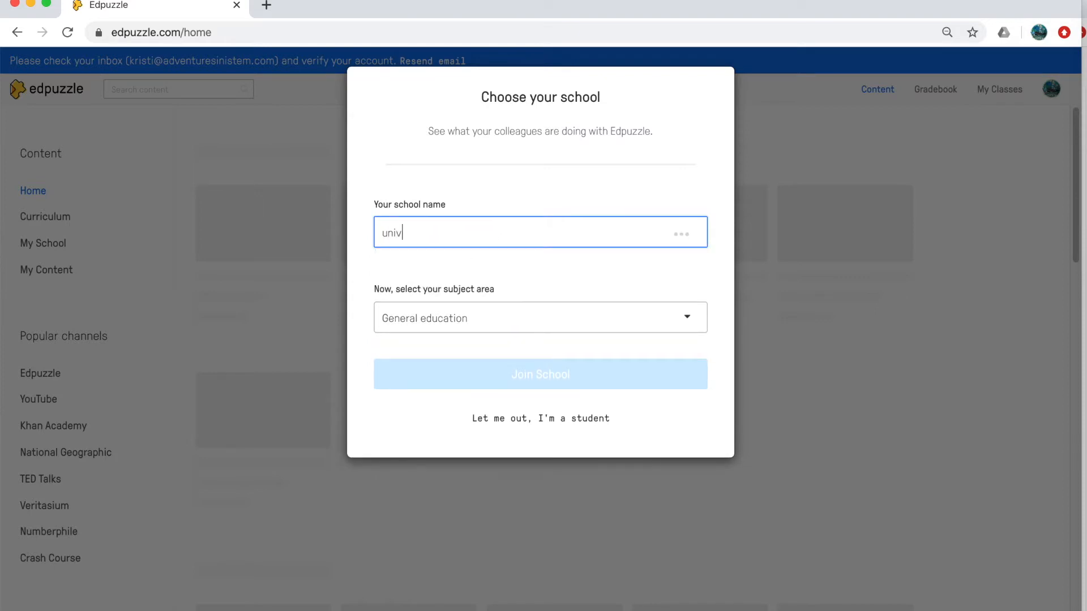
text(ersity wyoming)
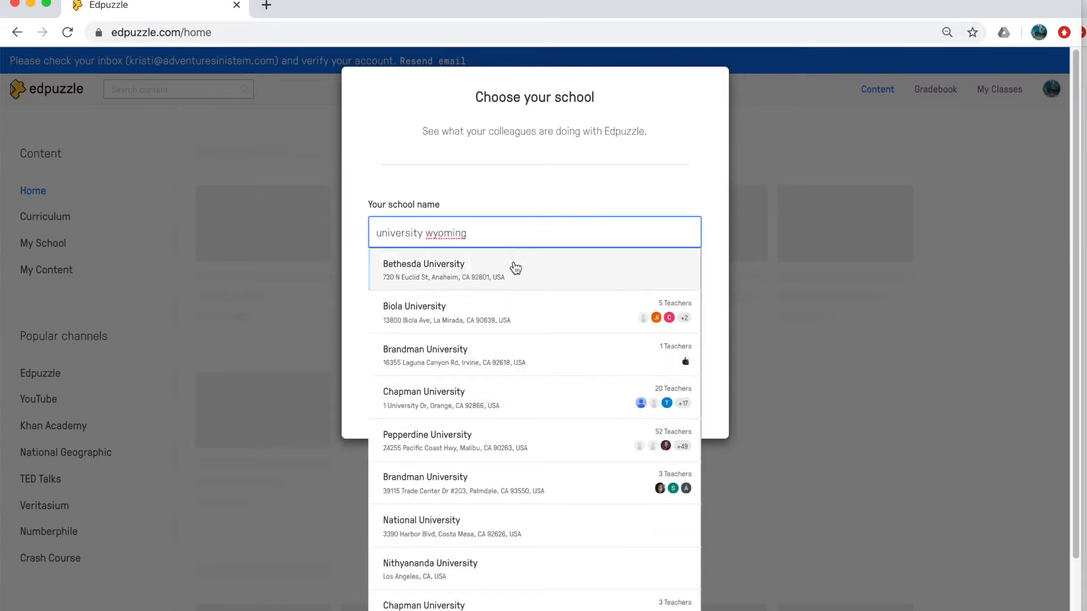
click(472, 603)
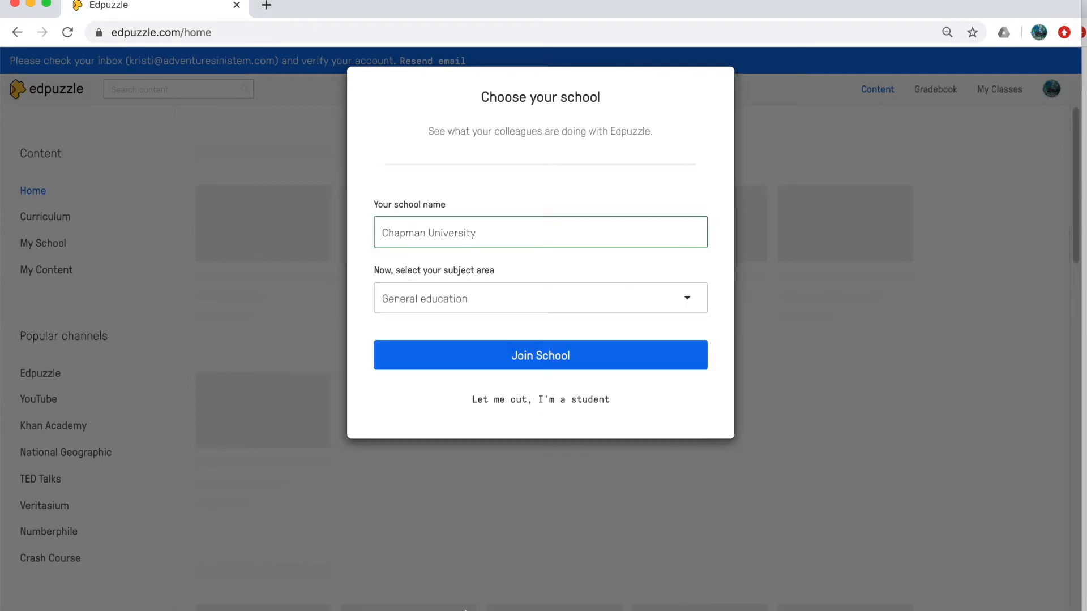
- Choose General education as the subject area and join the school
click(485, 304)
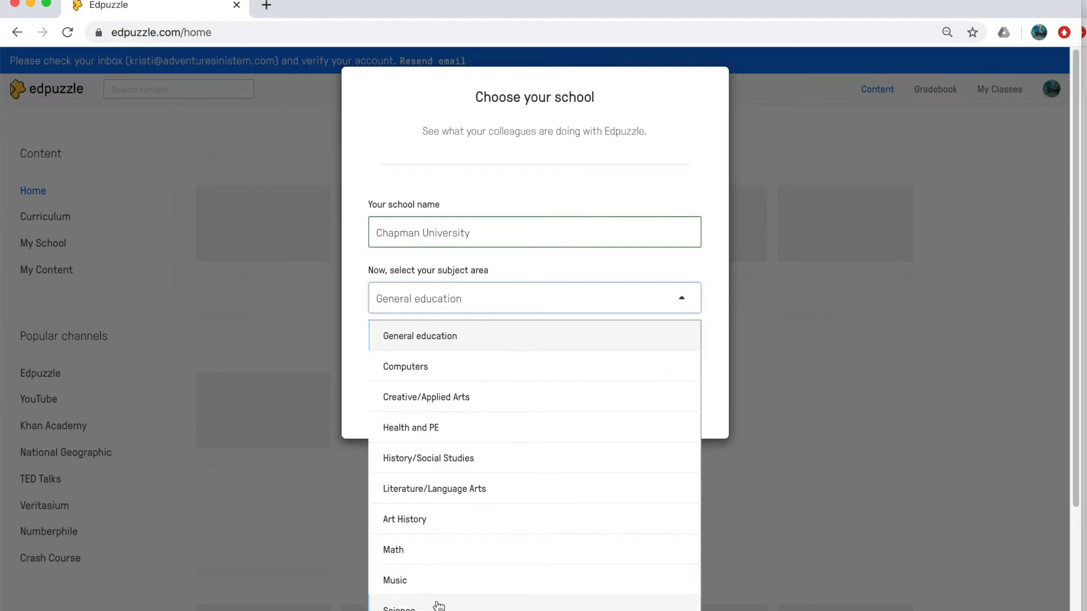
click(471, 336)
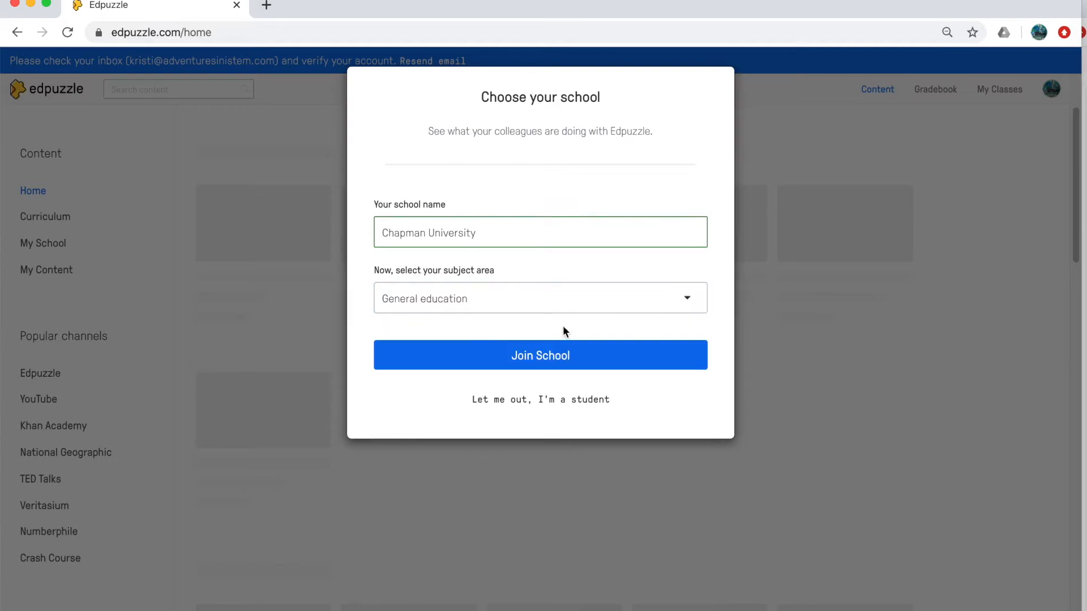
click(553, 355)
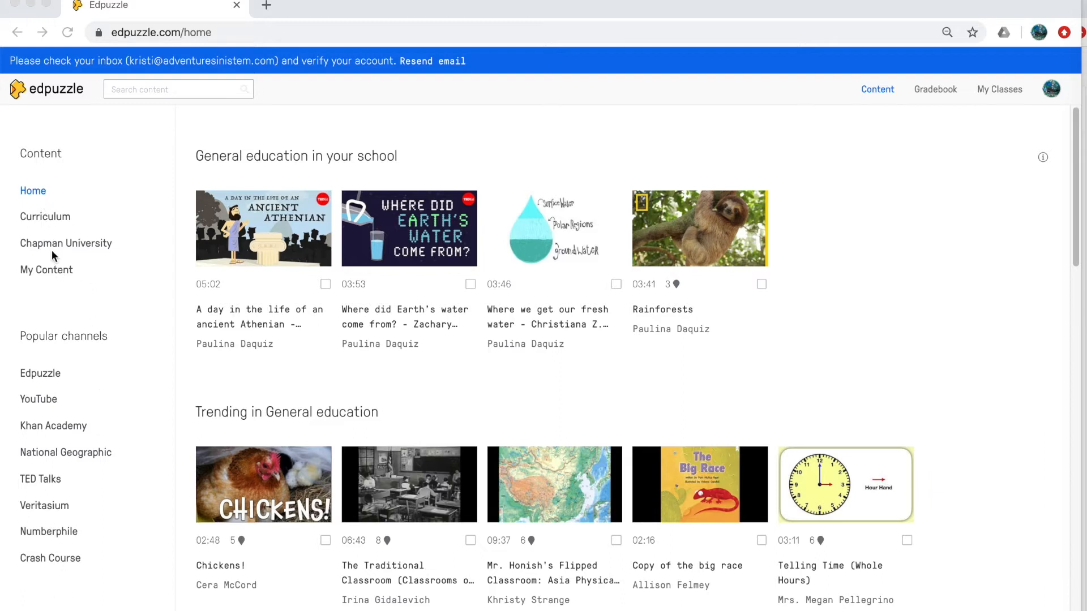
- Start a video upload in My Content and open the file chooser
click(53, 270)
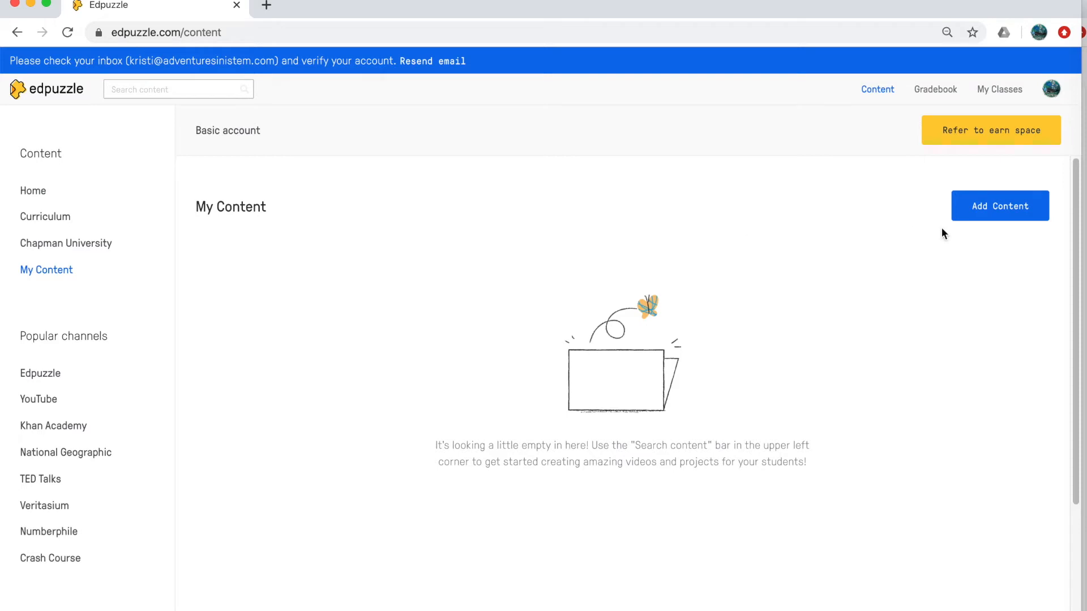
click(1001, 217)
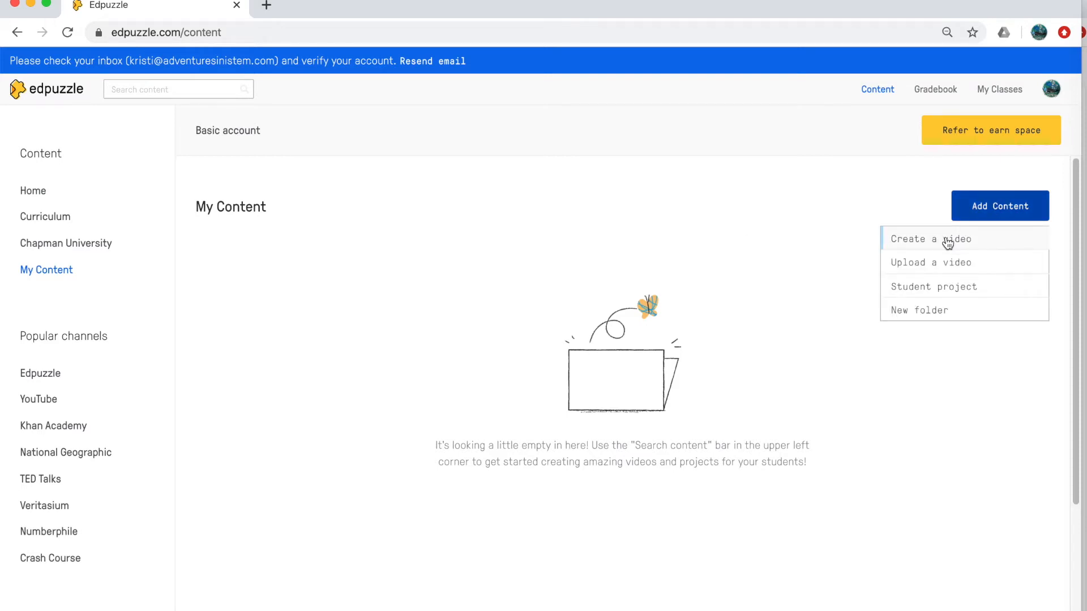
click(970, 271)
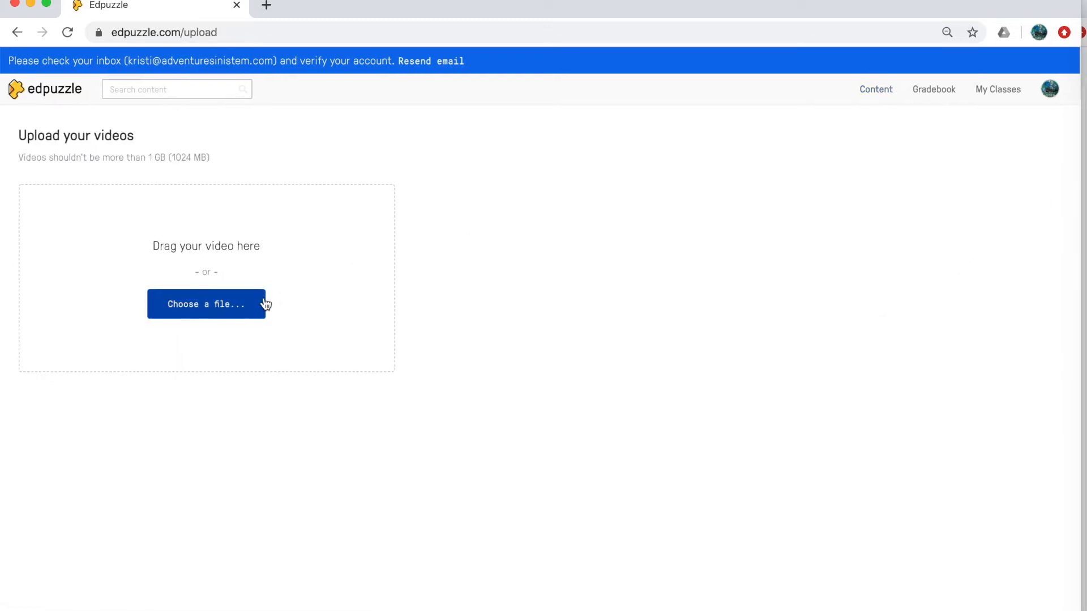
click(219, 306)
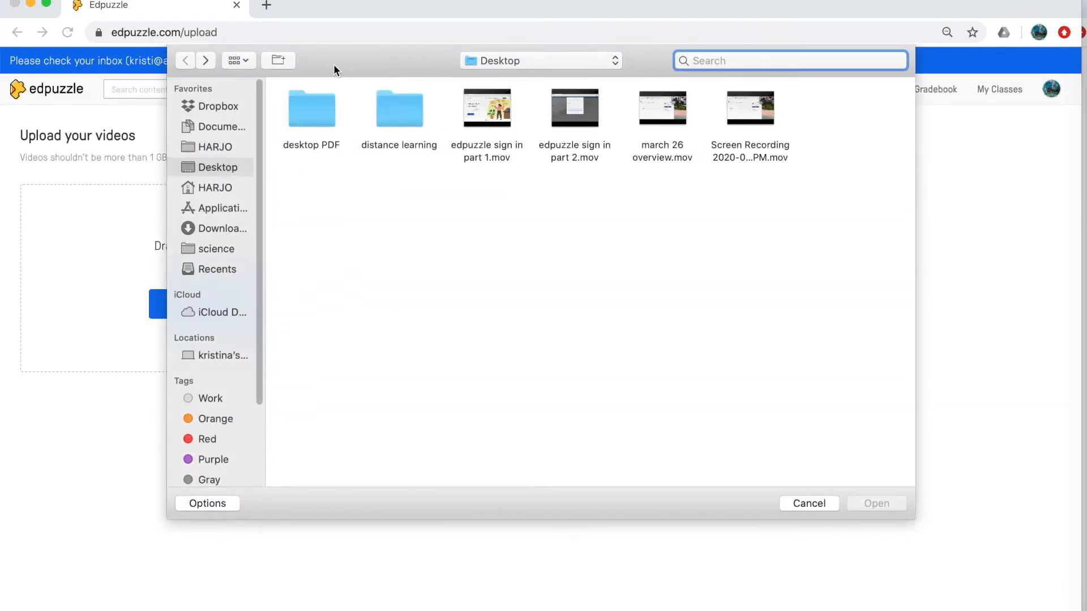
- Upload "Newton's third law Edpuzzle.mp4" from Dropbox's Business, Physical Science, force, Newton's third law flipped lesson folder
click(220, 108)
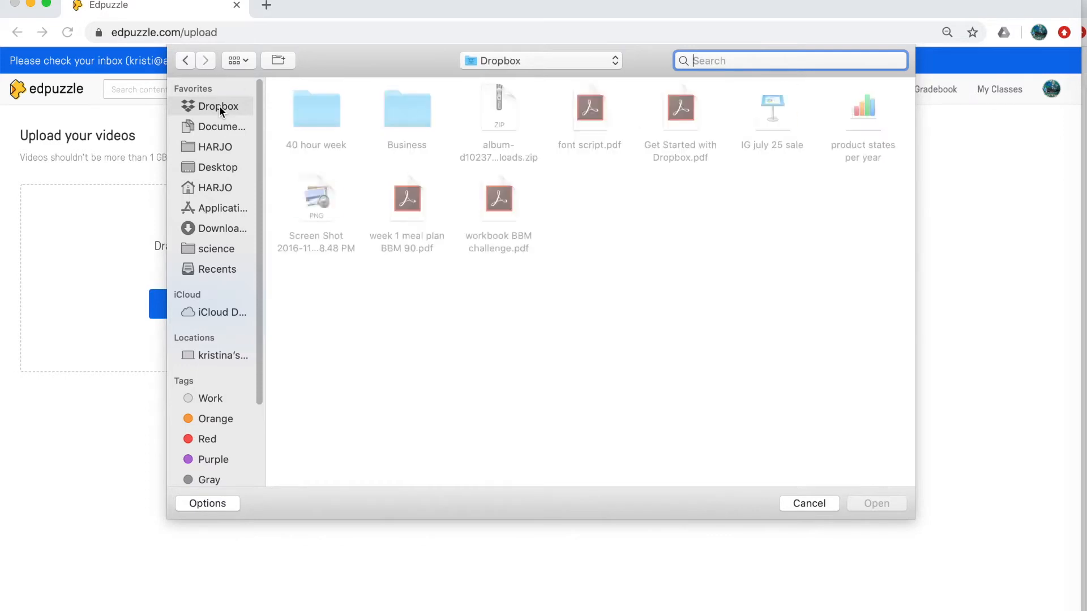
click(398, 118)
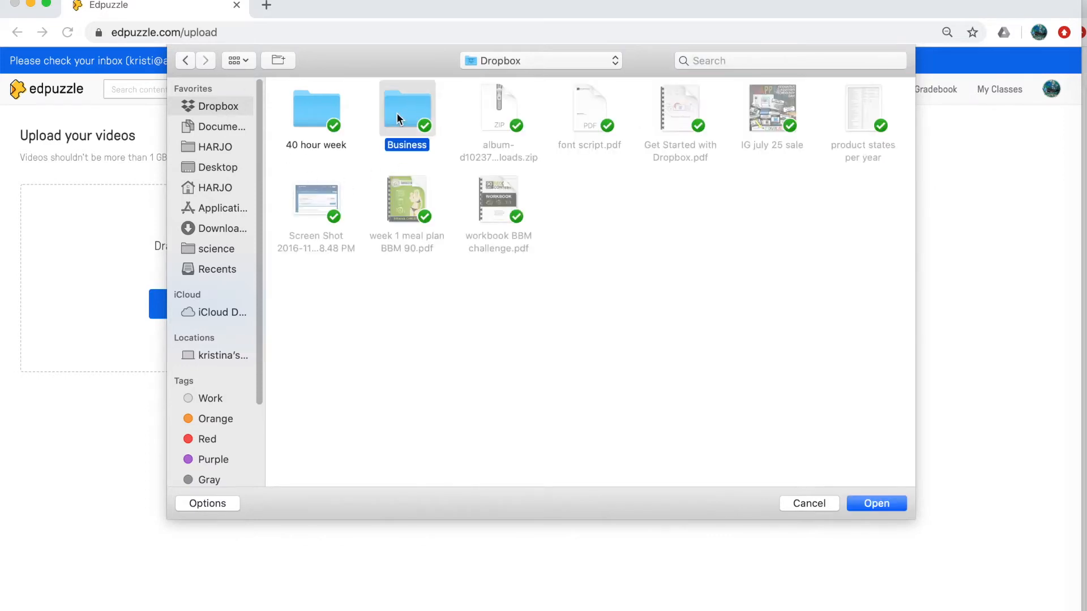
double_click(398, 119)
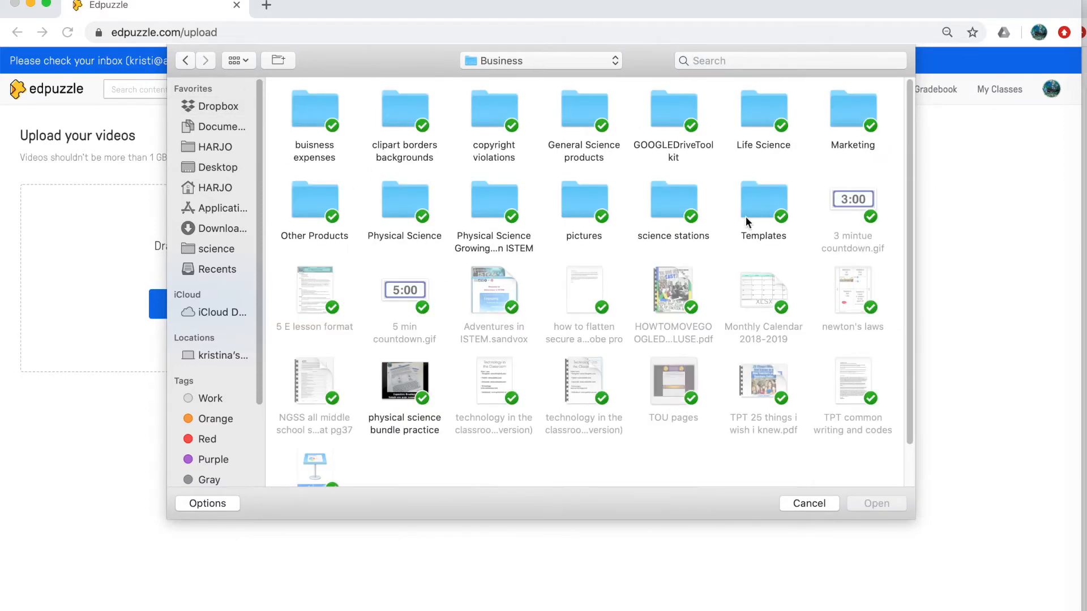
click(405, 211)
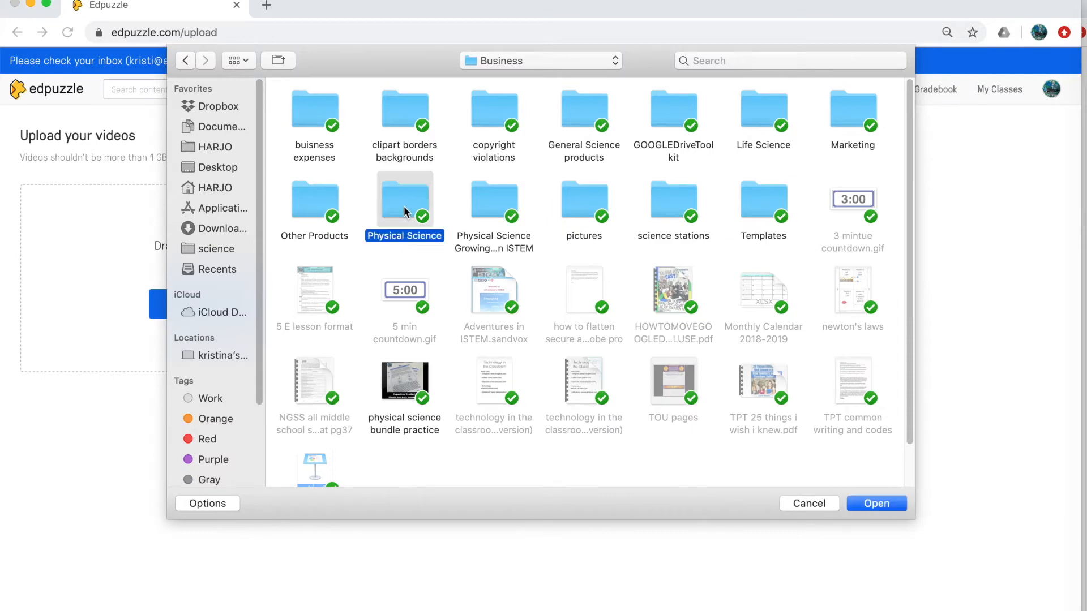
double_click(404, 211)
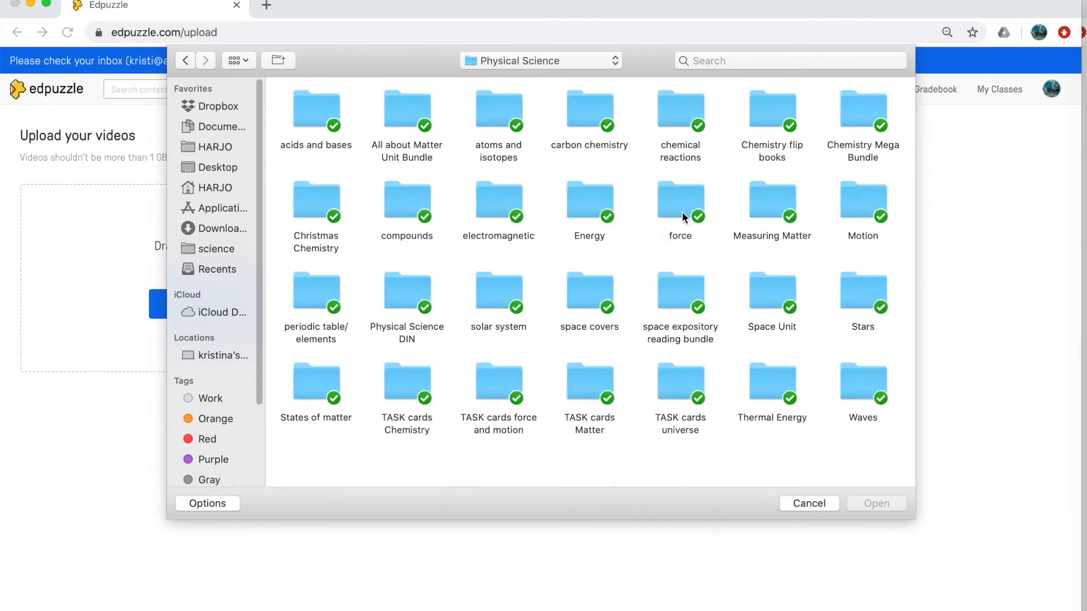
double_click(683, 217)
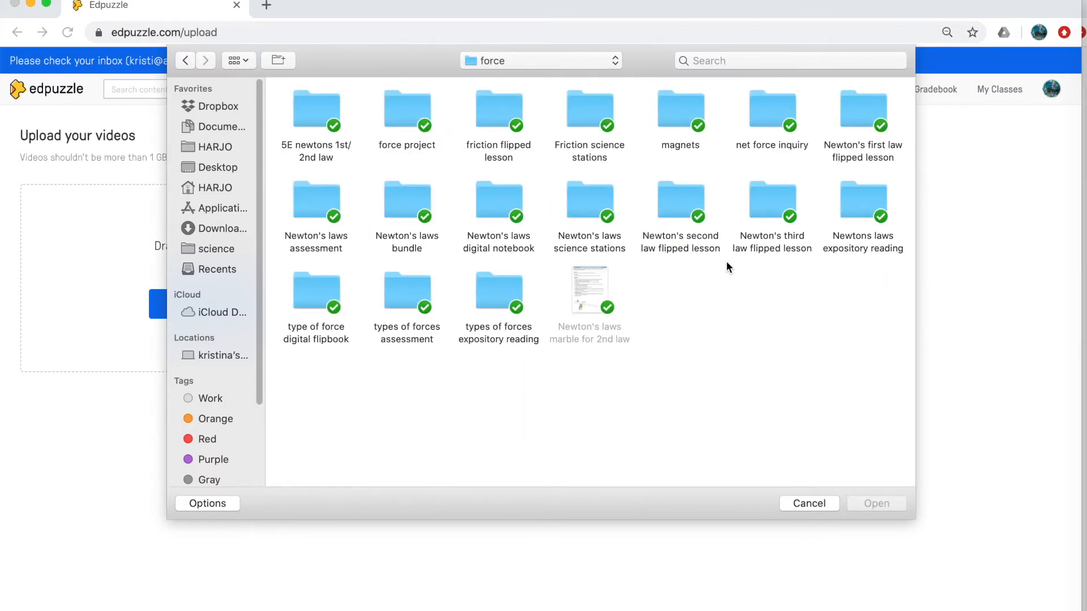
double_click(770, 205)
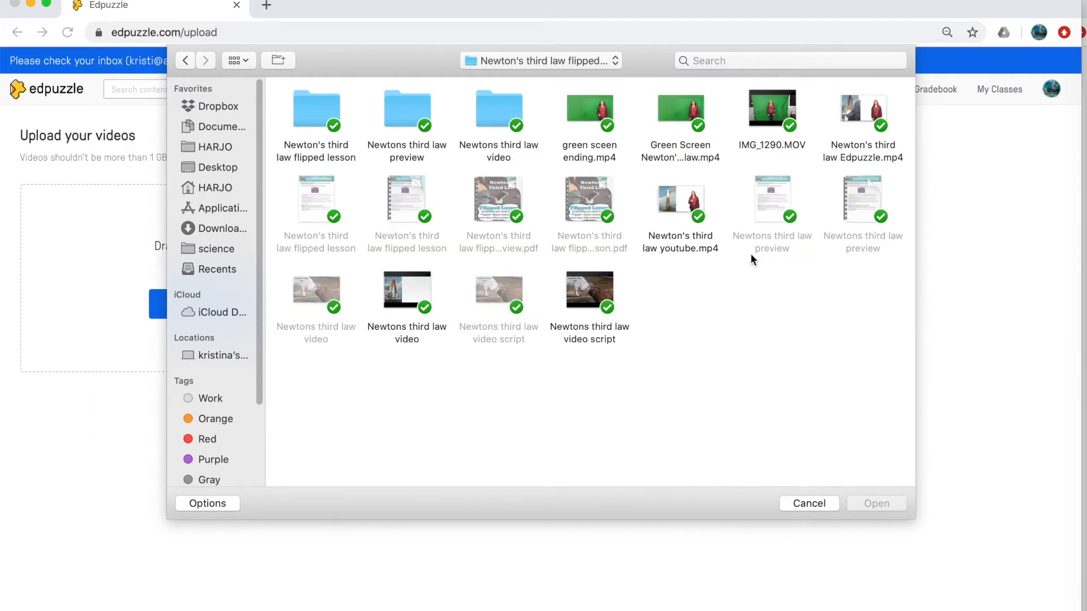
click(864, 111)
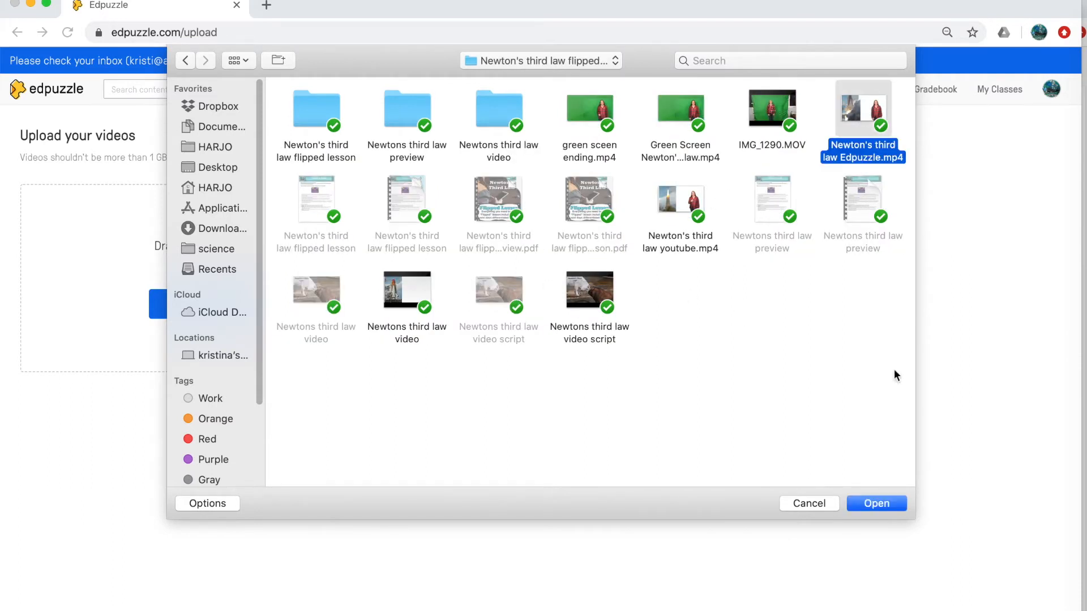
click(867, 508)
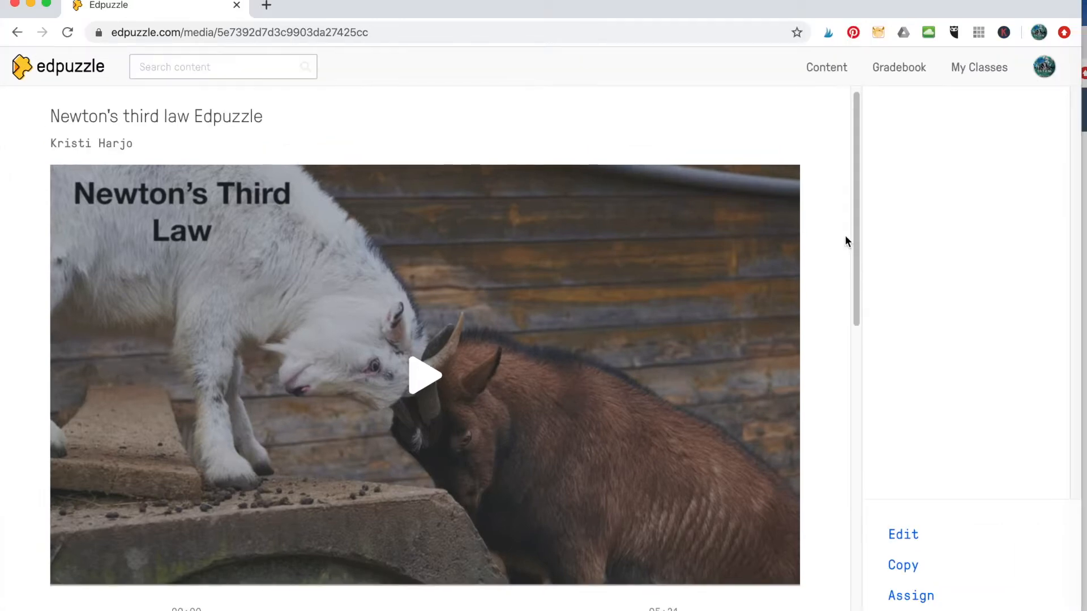
- Open the "Newton's third law Edpuzzle" video for editing and show its Voiceover section
drag(854, 241, 856, 268)
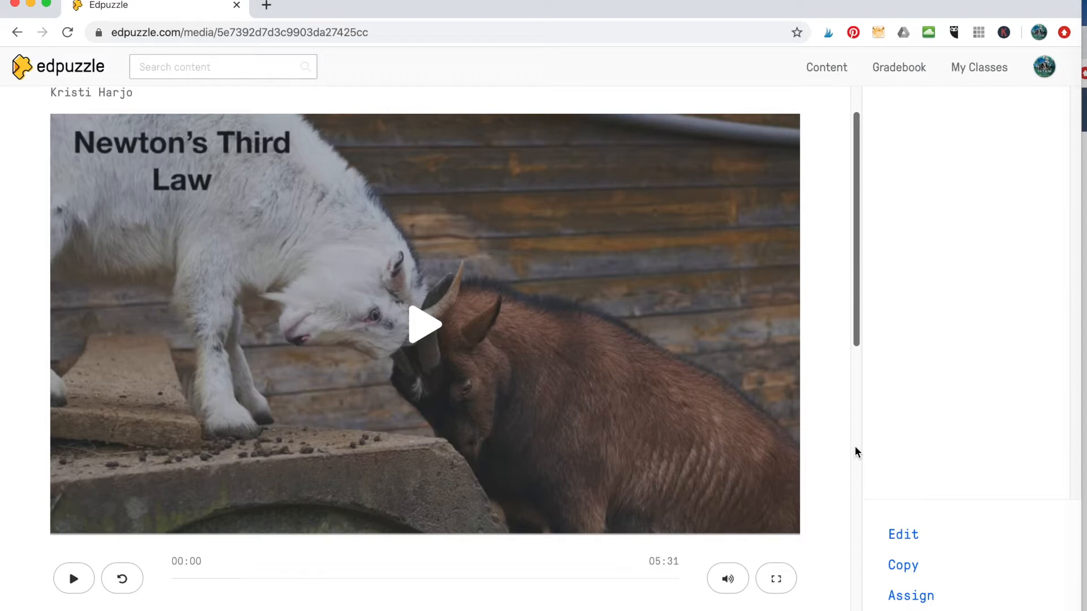
click(904, 534)
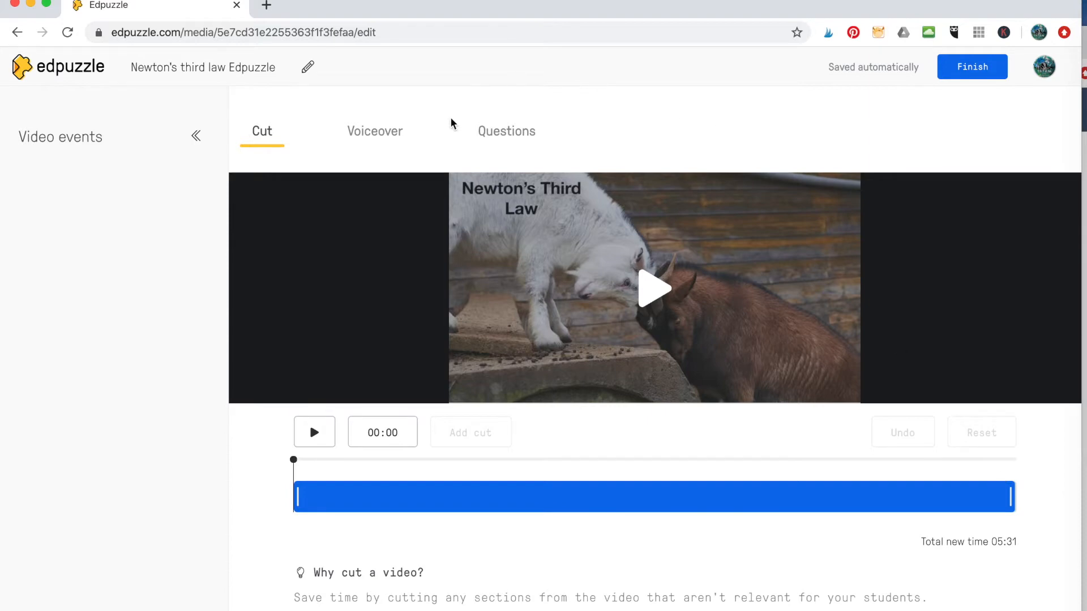
click(377, 141)
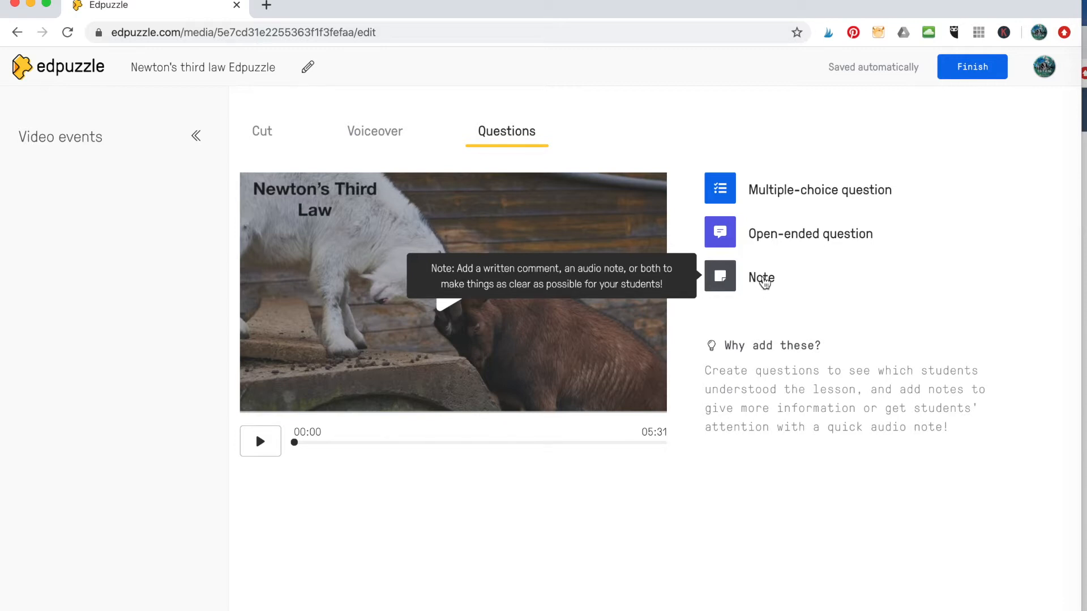
- In the Questions section, start a note at the beginning of the video (00:00) with bold text turned on
click(294, 445)
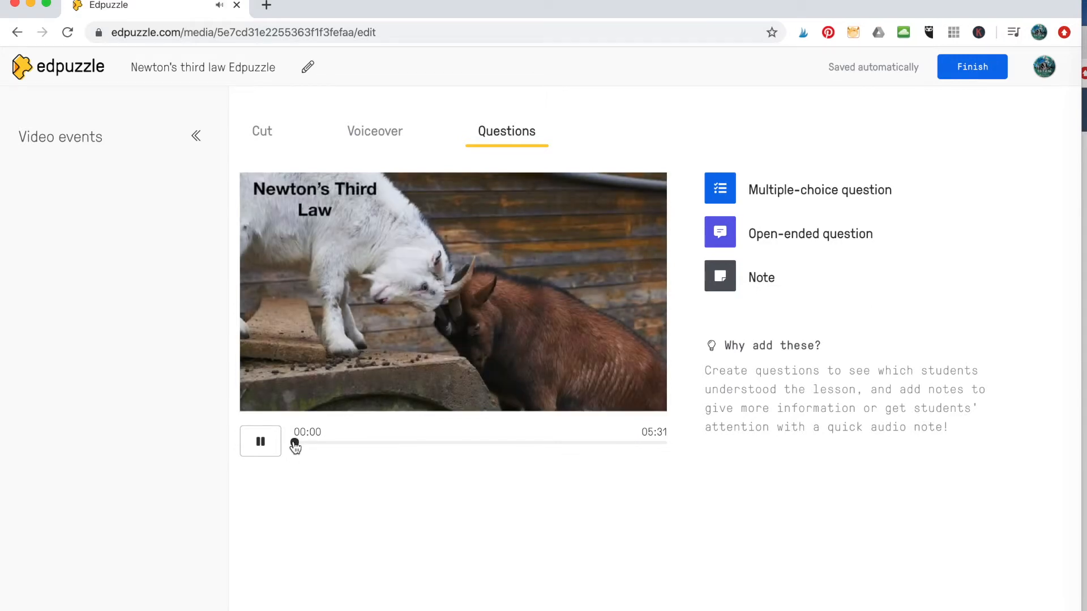
click(270, 444)
drag(296, 444, 287, 444)
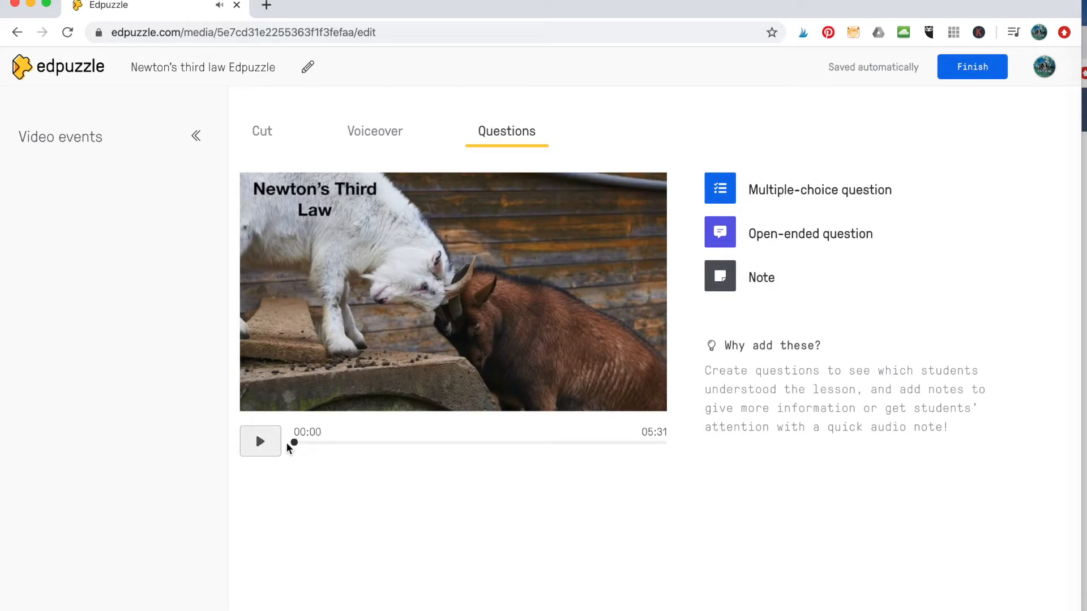
click(726, 276)
click(720, 238)
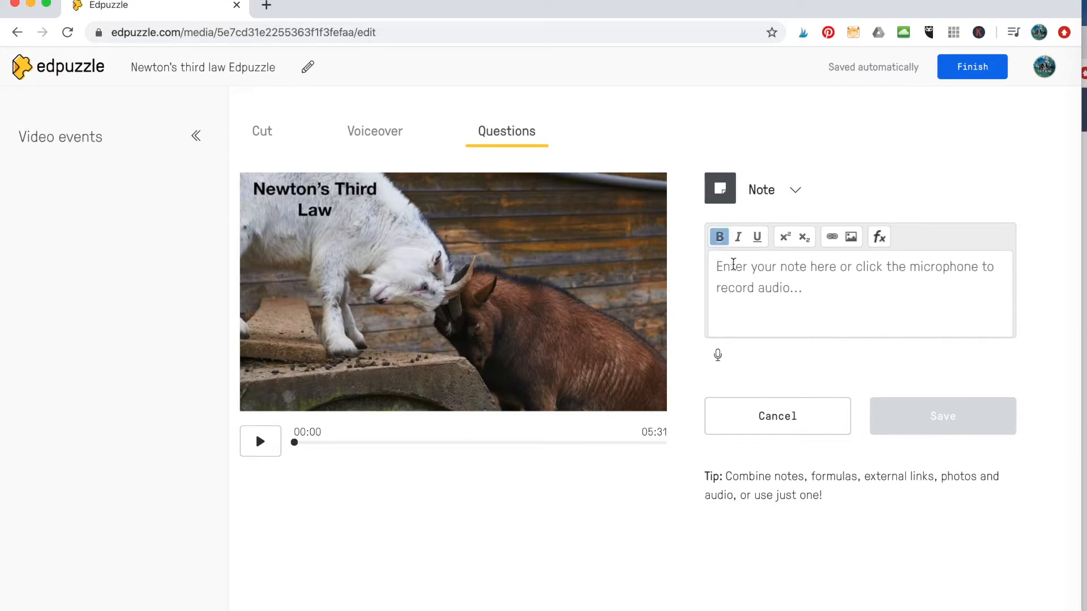
- Write "Set up your notes" in bold as the first line of the opening note
text(E)
key(BackSpace)
text(Set up)
text( ou)
key(BackSpace)
key(BackSpace)
text(your notes)
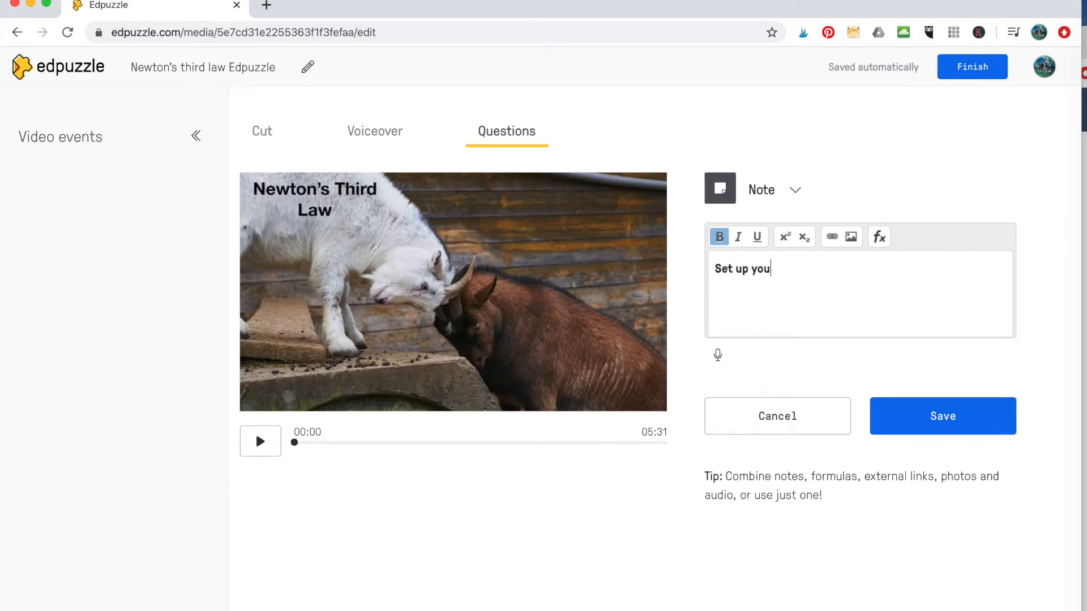
- Add the lines "Topic: Newton's Third Law" and "EQ: What is Newton's third law of motion?" to the note and save it
key(Return)
text(Topic: Newton's )
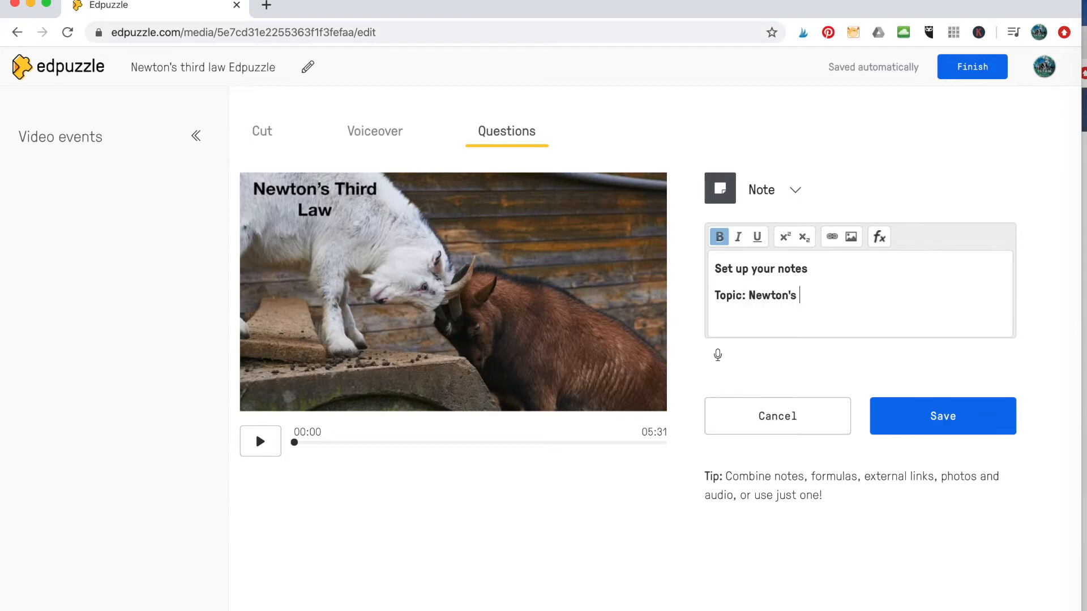
text(Third Law)
key(Return)
text(Eq)
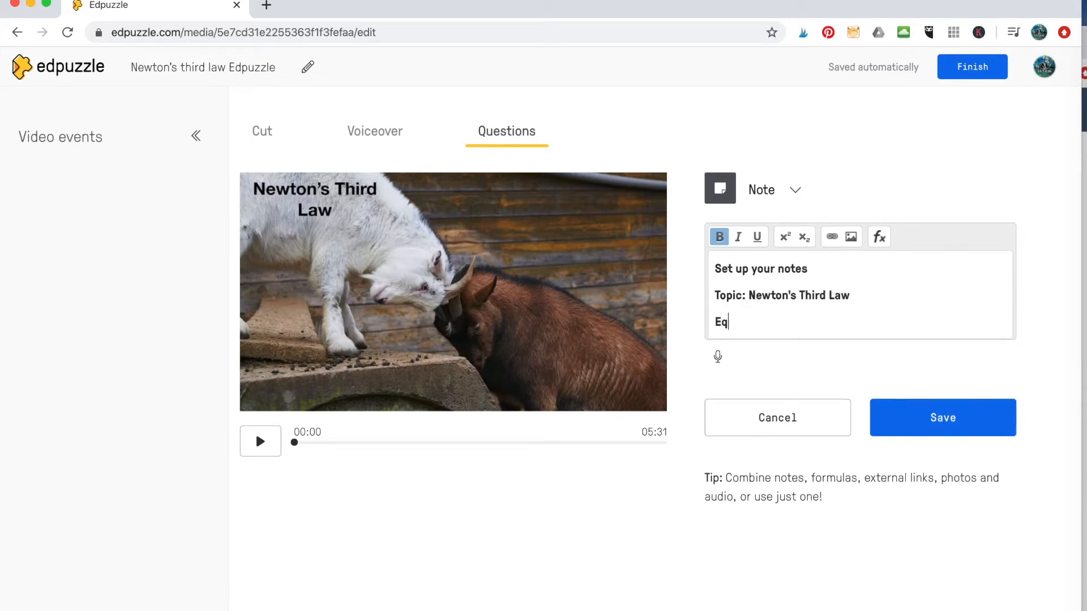
key(BackSpace)
text(Q:)
text(What is Newton's third law of motion?)
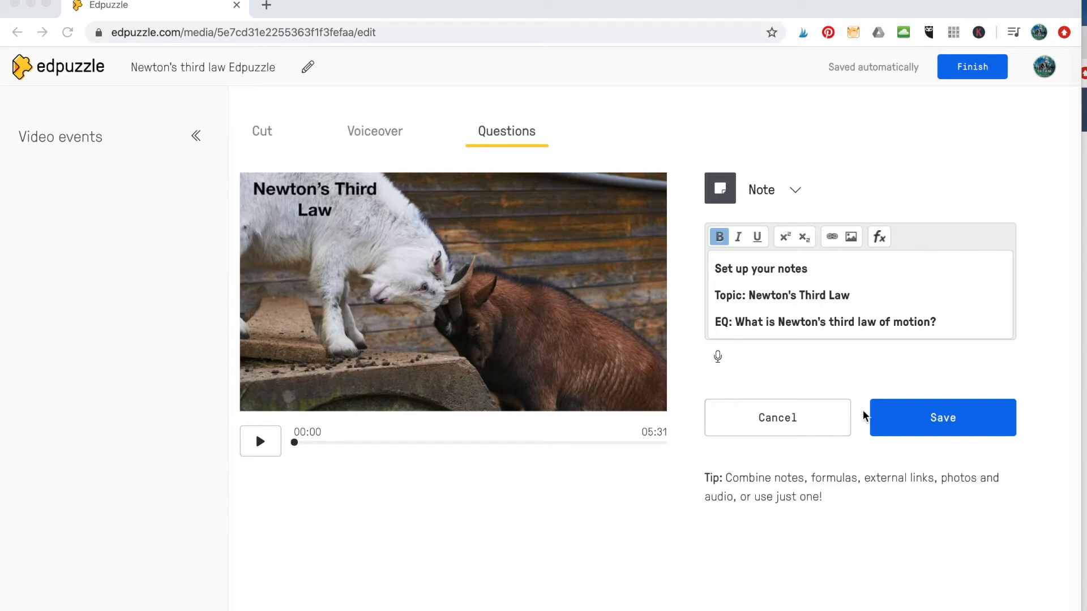
click(936, 422)
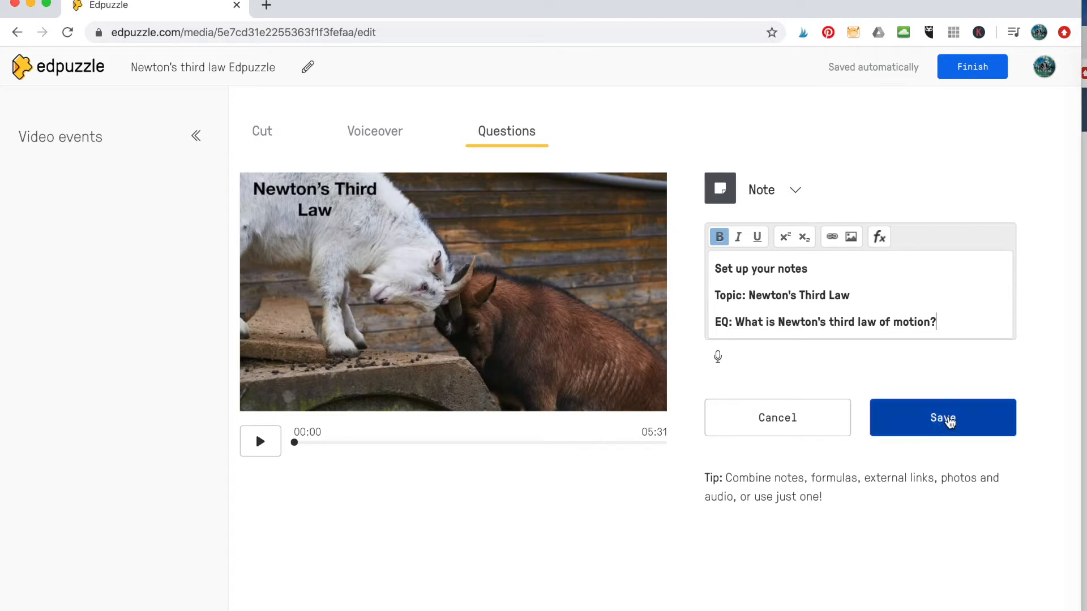
click(950, 422)
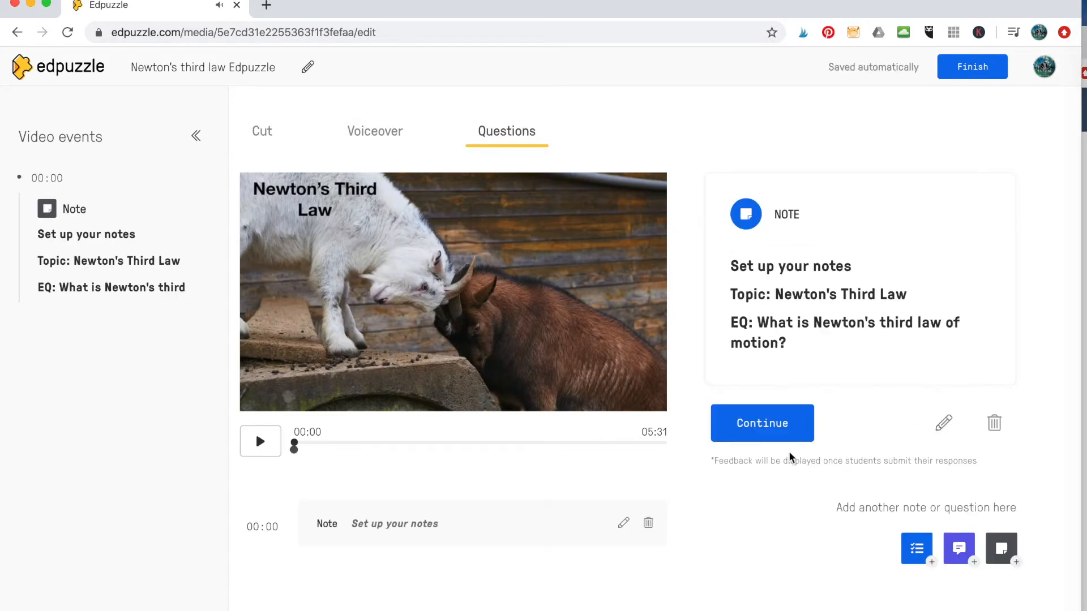
- Continue past the saved note, advance the video to 00:46, and start a new note there
click(760, 428)
click(334, 444)
click(259, 442)
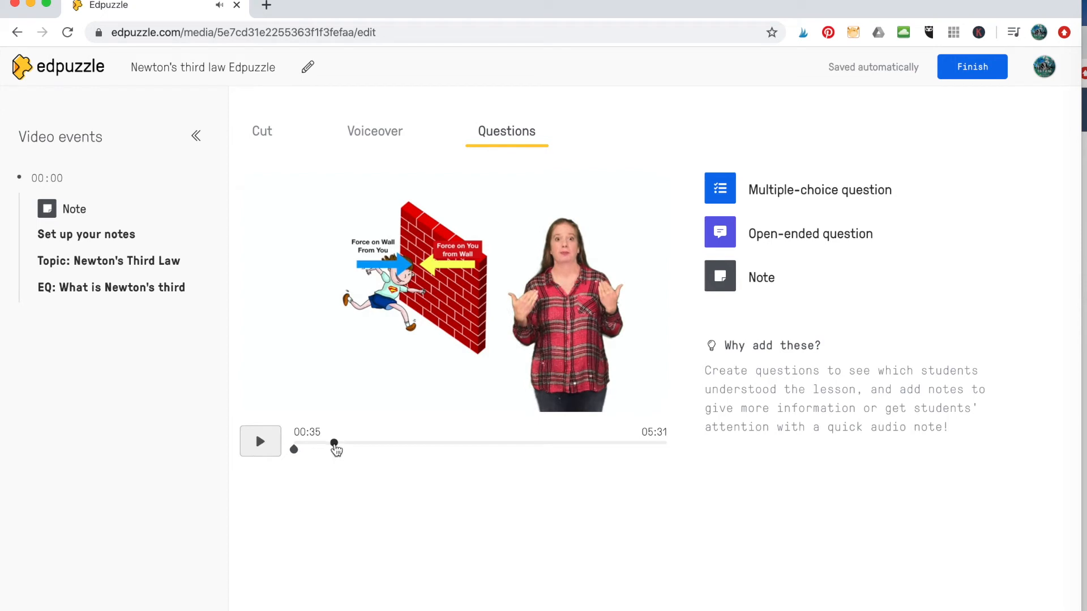
mouse_move(334, 444)
mouse_down()
mouse_move(316, 445)
mouse_move(345, 451)
mouse_up()
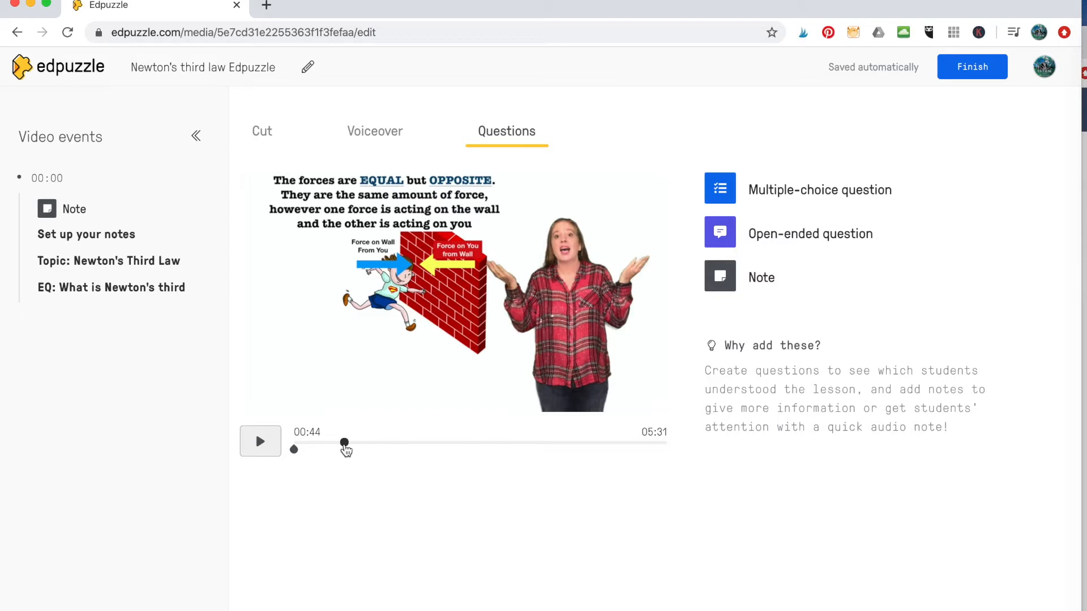
mouse_move(346, 450)
mouse_down()
mouse_move(359, 450)
mouse_move(315, 450)
mouse_move(344, 450)
mouse_up()
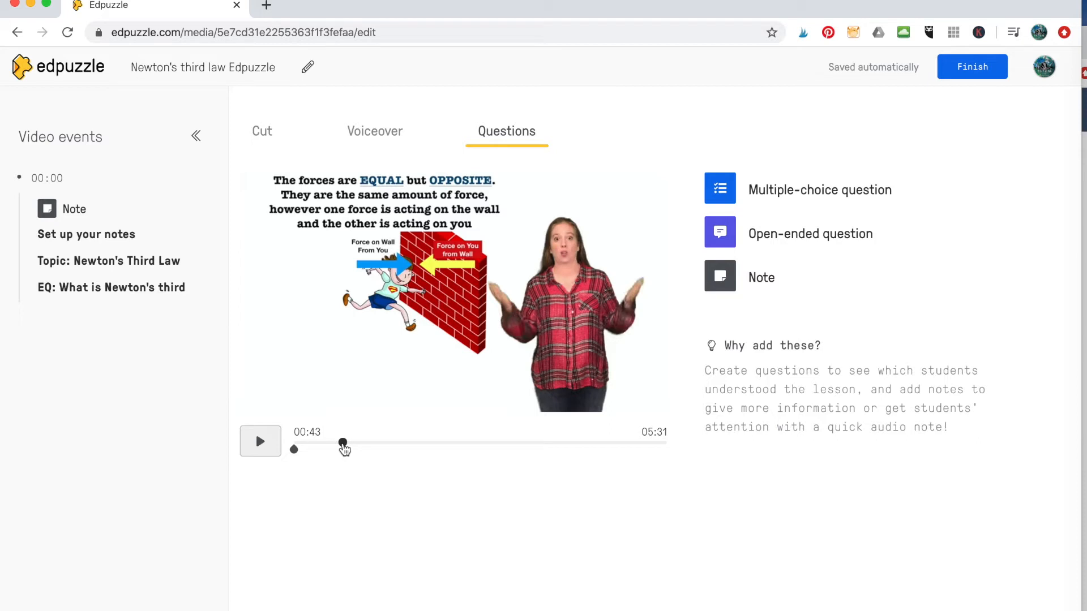
click(260, 445)
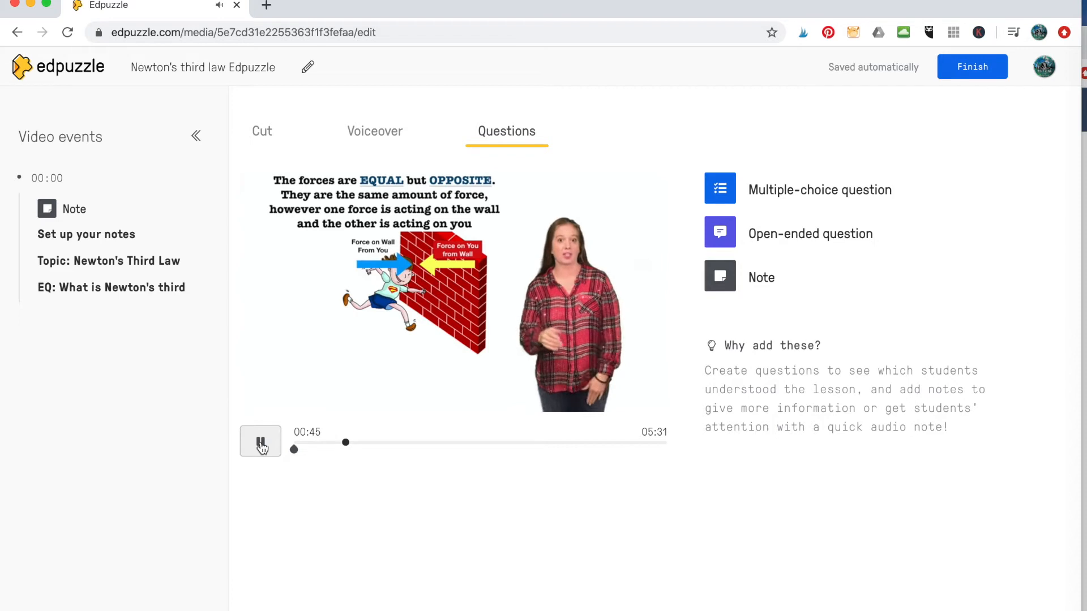
click(260, 445)
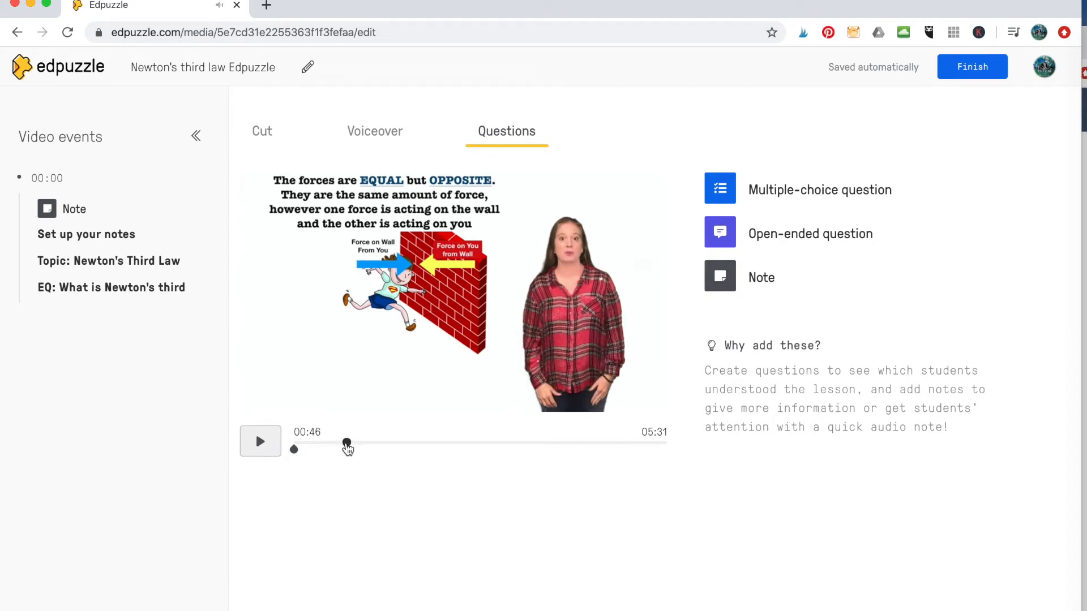
click(729, 283)
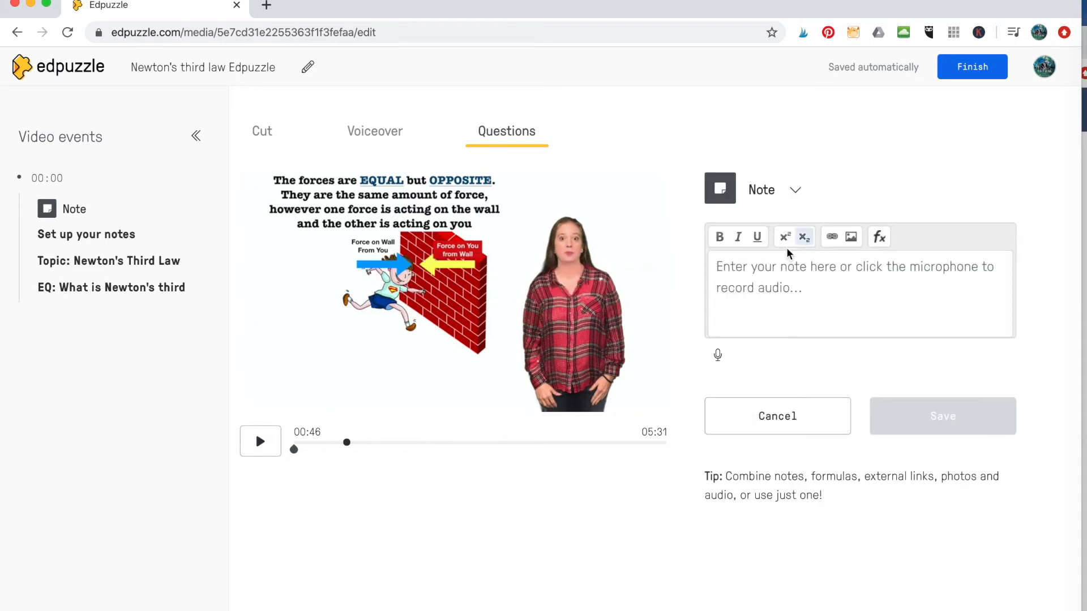
click(719, 236)
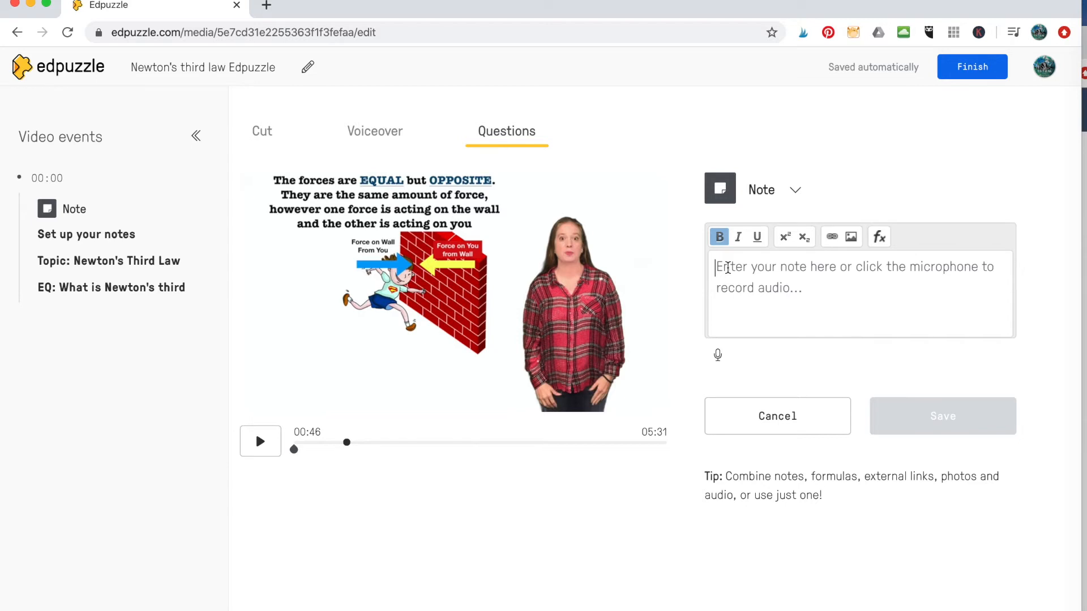
text(Explain )
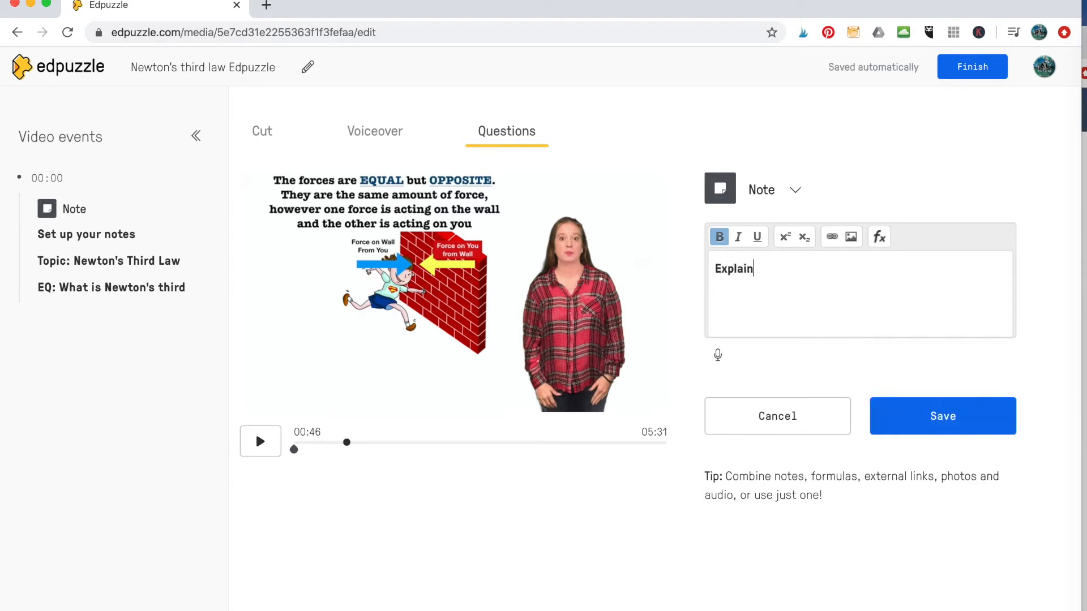
text(Newton's third law)
key(BackSpace)
key(BackSpace)
key(BackSpace)
key(BackSpace)
key(BackSpace)
key(BackSpace)
key(BackSpace)
key(BackSpace)
key(BackSpace)
key(BackSpace)
key(BackSpace)
key(BackSpace)
key(BackSpace)
key(BackSpace)
key(BackSpace)
key(BackSpace)
key(BackSpace)
key(BackSpace)
key(BackSpace)
key(BackSpace)
key(BackSpace)
key(BackSpace)
key(BackSpace)
key(BackSpace)
key(BackSpace)
key(BackSpace)
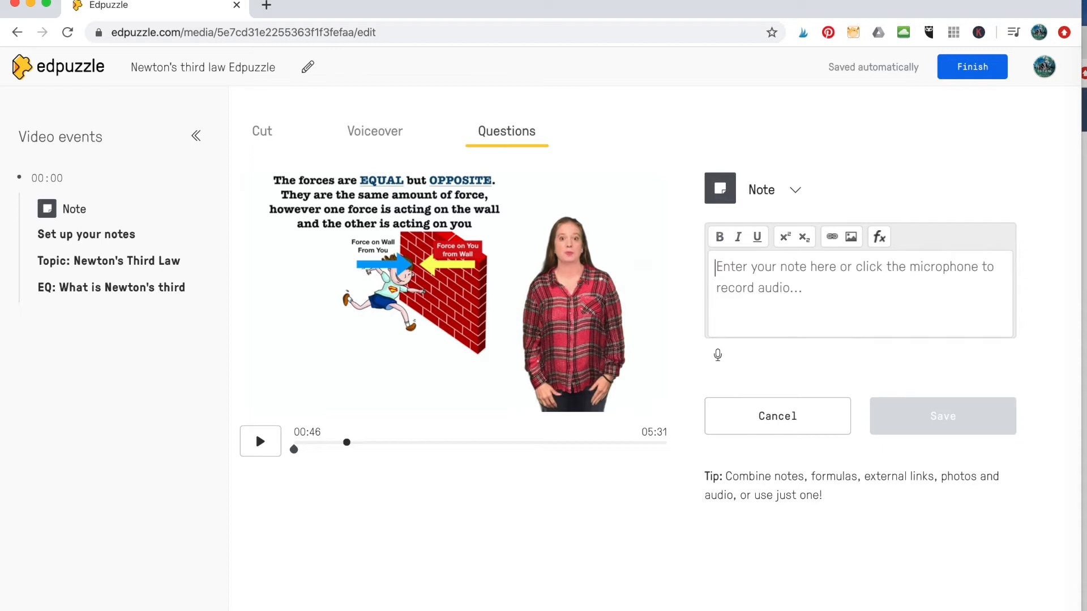
- Write "Define Newton's third law" as the text of the 00:46 note and save it
text(De)
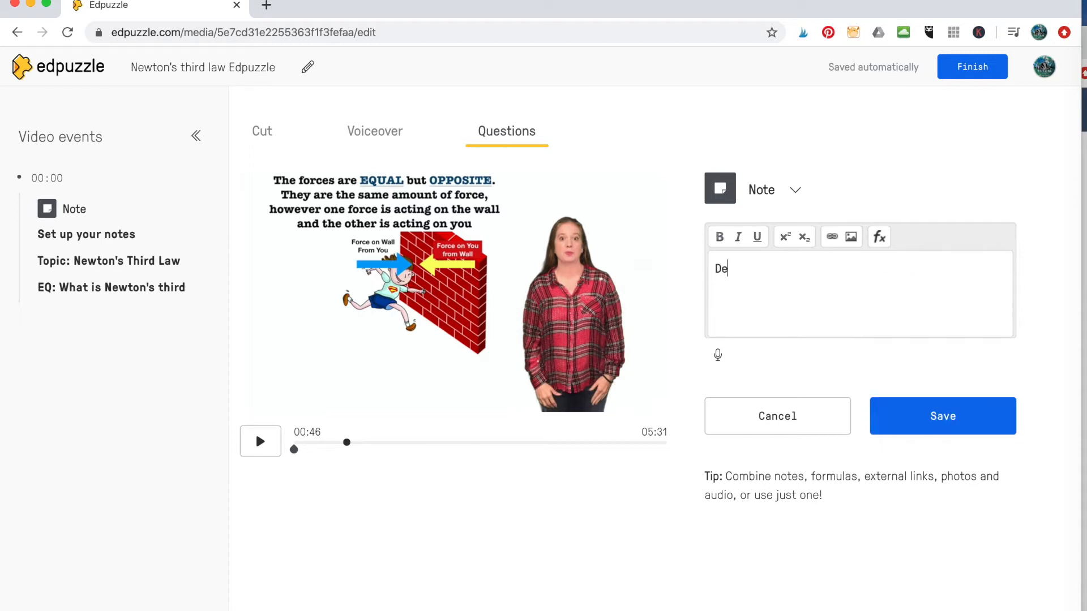
text(fine Newton's third law)
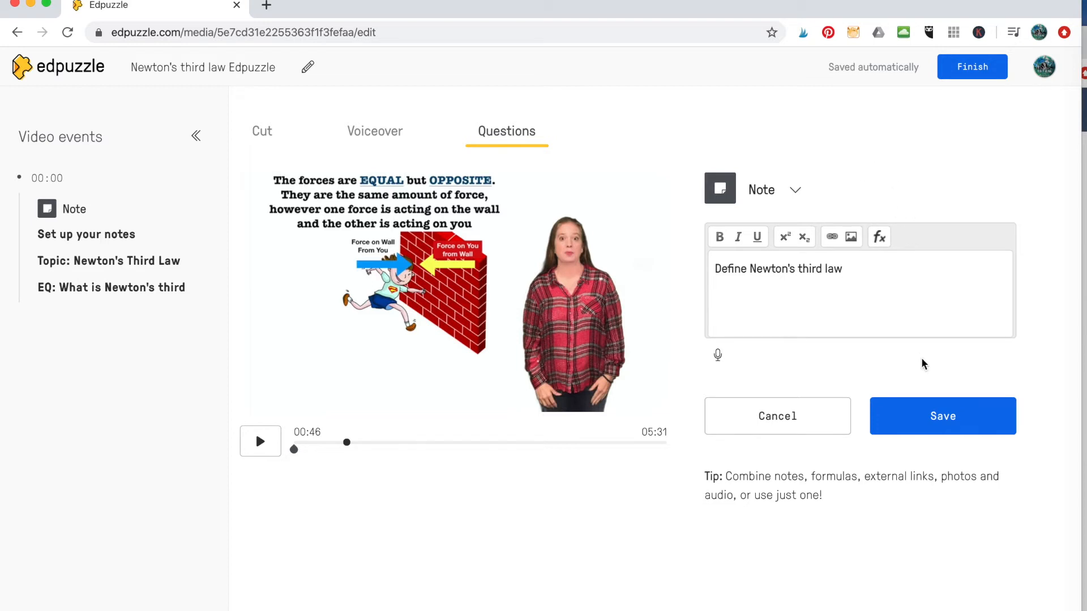
click(918, 422)
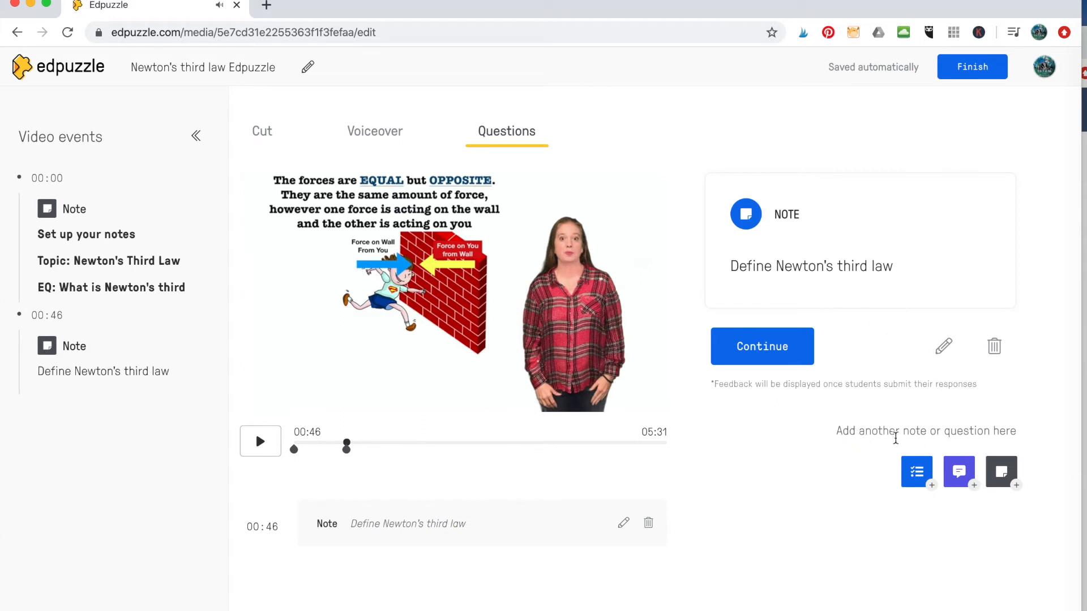
- Add a multiple-choice question at 00:46 reading "In Newton's third law the forces are _____ and _____."
click(916, 472)
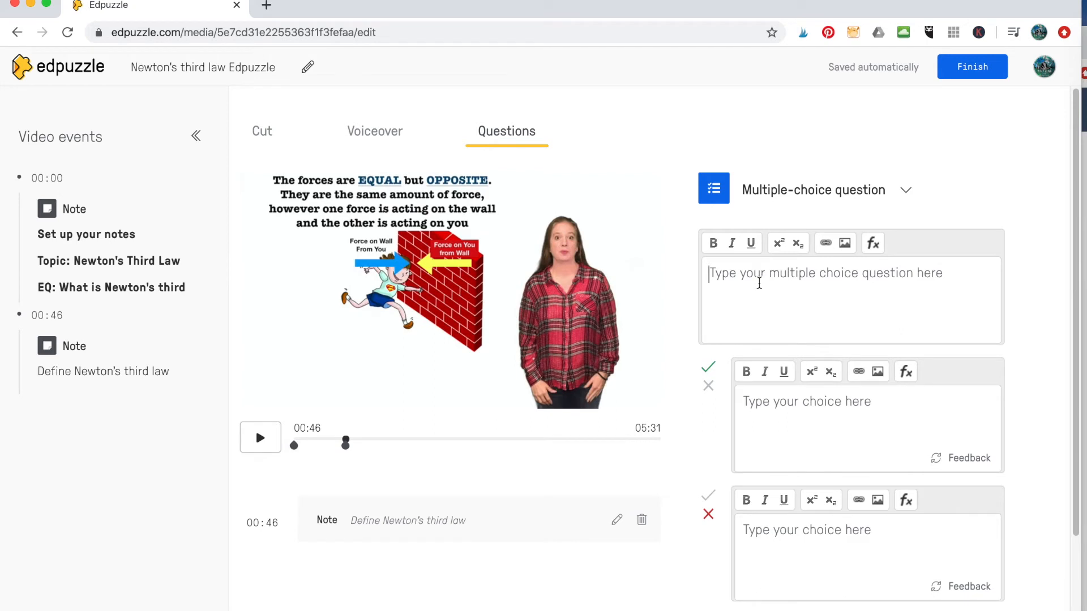
click(760, 283)
text(In Newton's )
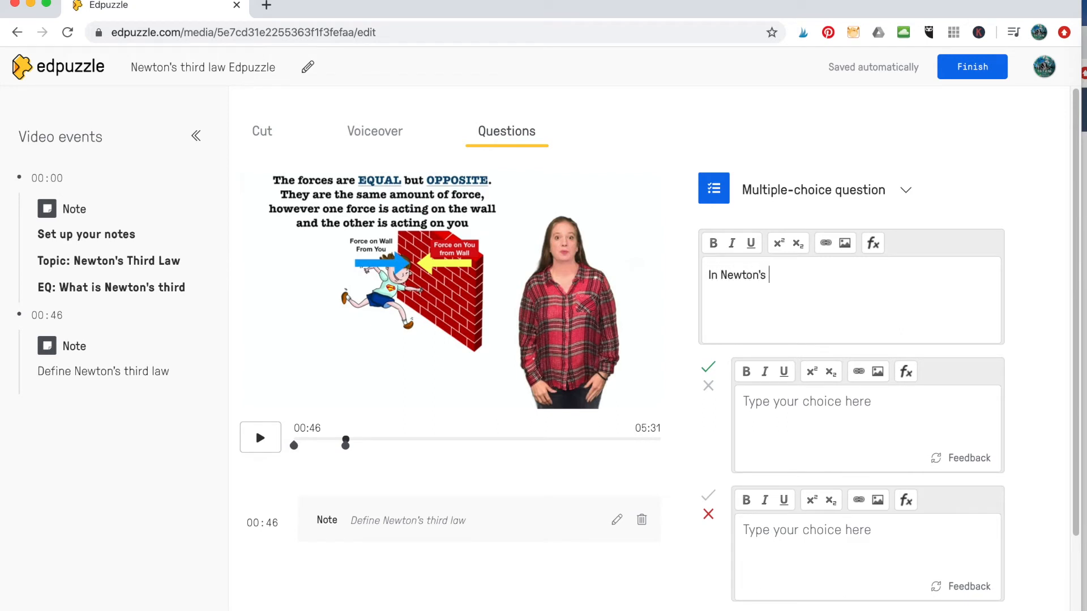
text(third law the forces )
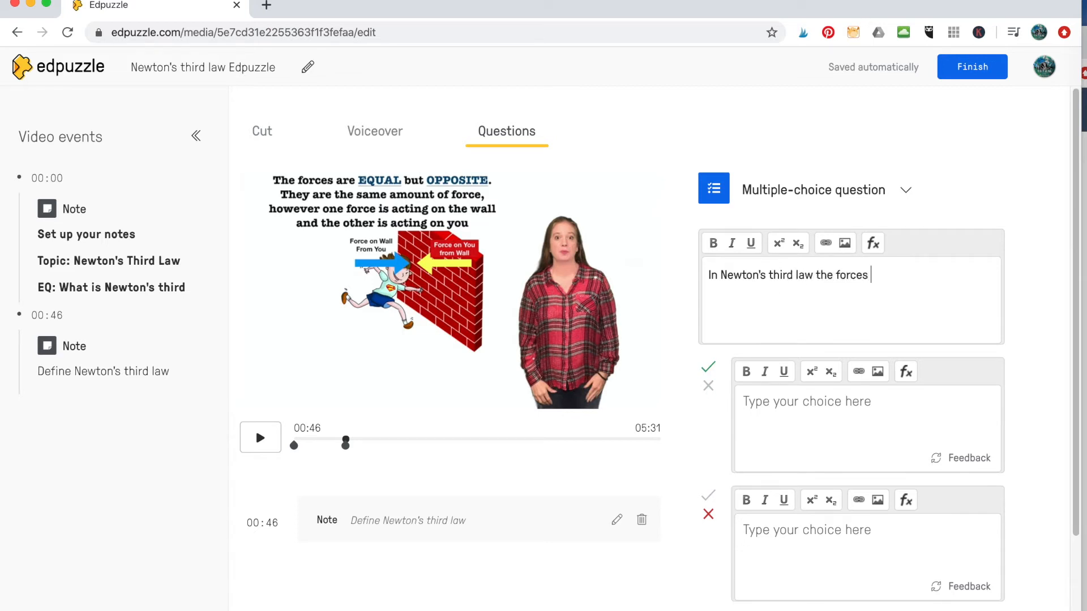
text(are ______ and ______.)
- Enter "equal, opposite" as the correct answer choice and "equal, same" as the incorrect choice
click(789, 404)
text(equal an)
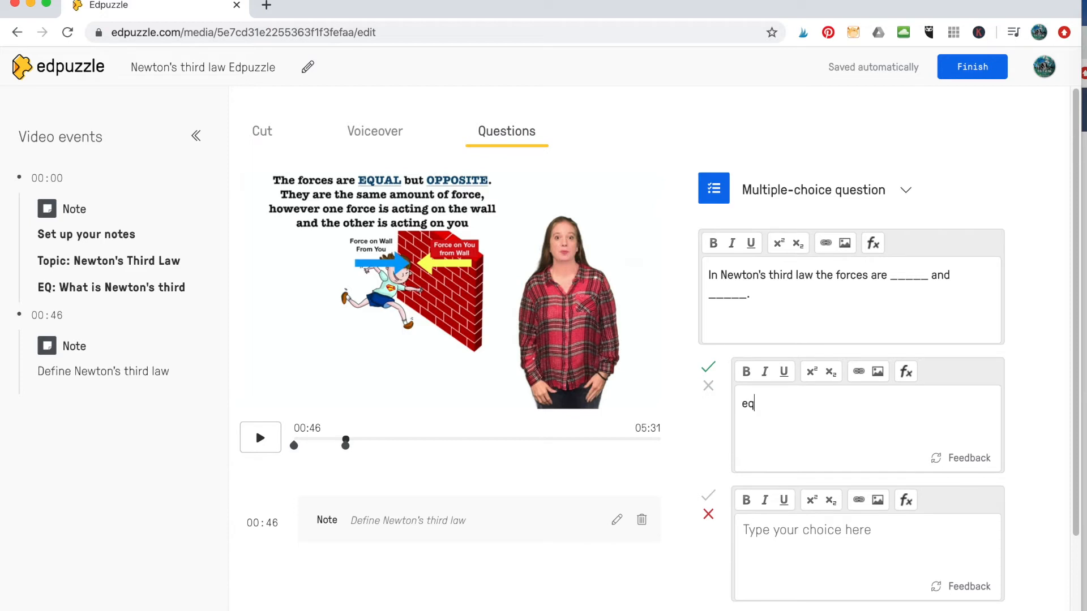
key(BackSpace)
key(BackSpace)
key(BackSpace)
text(, opposite)
click(784, 528)
text(equal,)
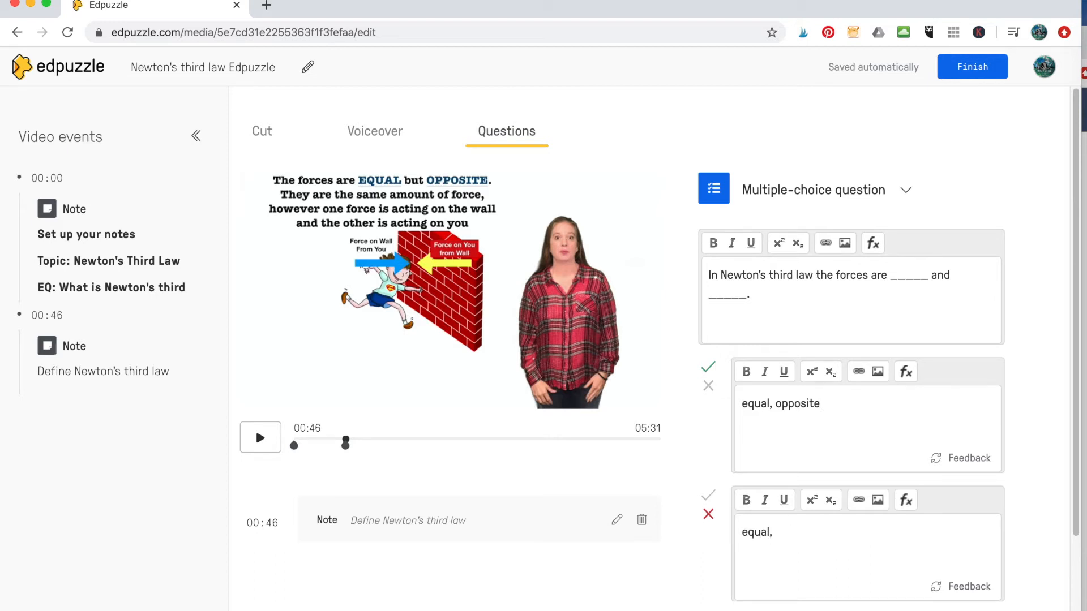
text( same)
- Add a third, incorrect answer choice "different, opposite" and save the multiple-choice question
scroll(912, 475, down, 2)
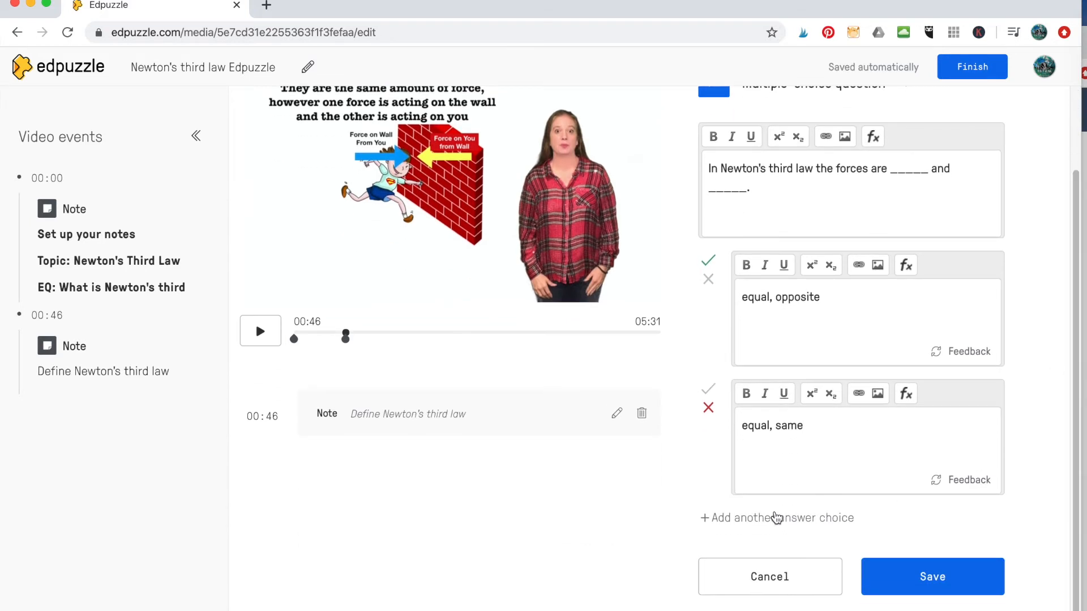
click(773, 515)
click(775, 554)
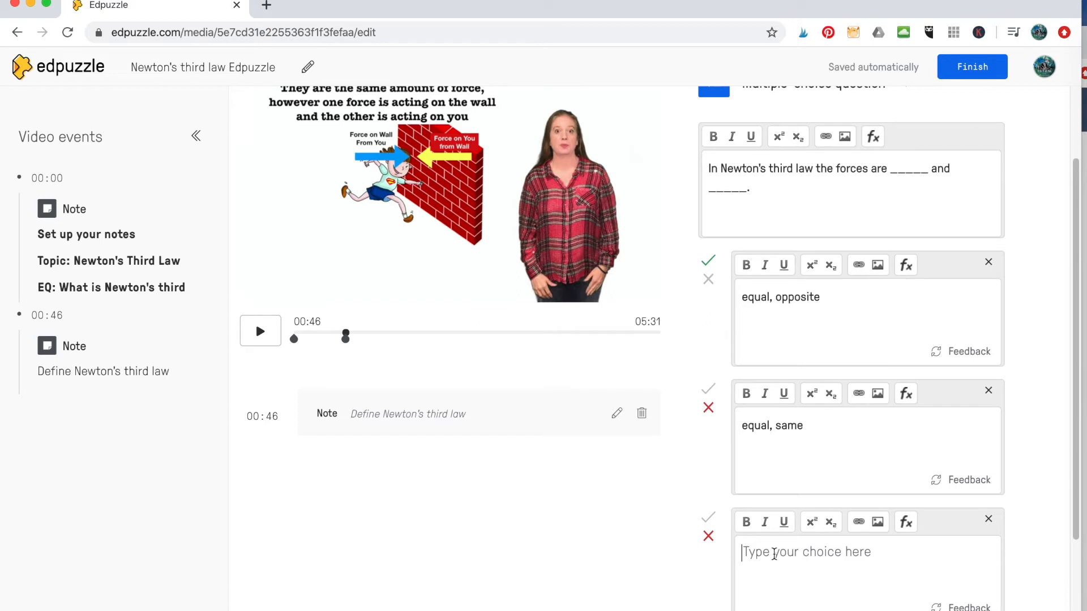
text(different, opp)
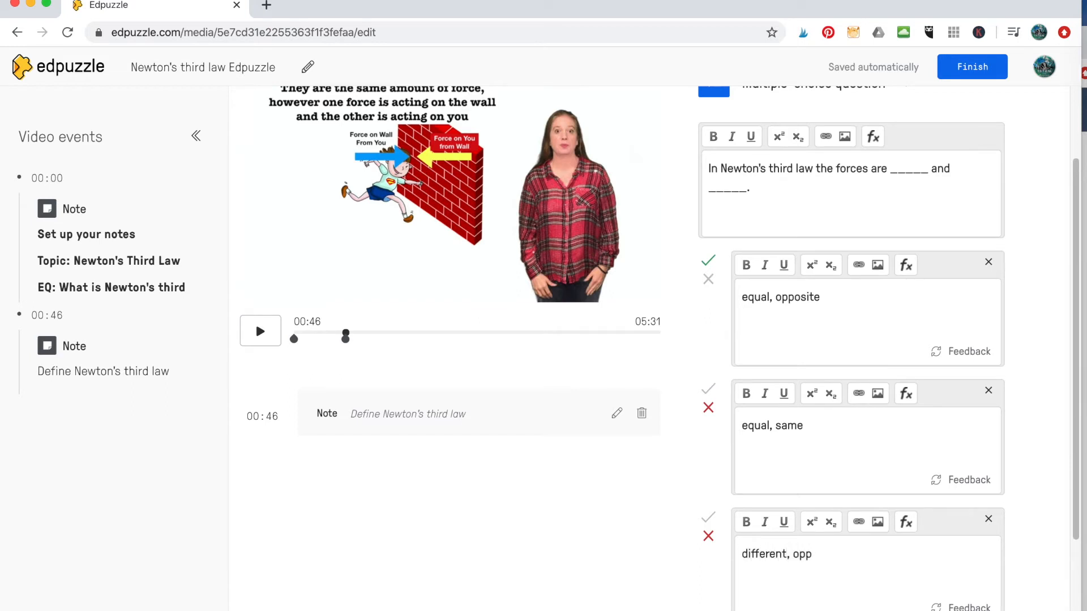
text(osite)
scroll(1003, 475, down, 3)
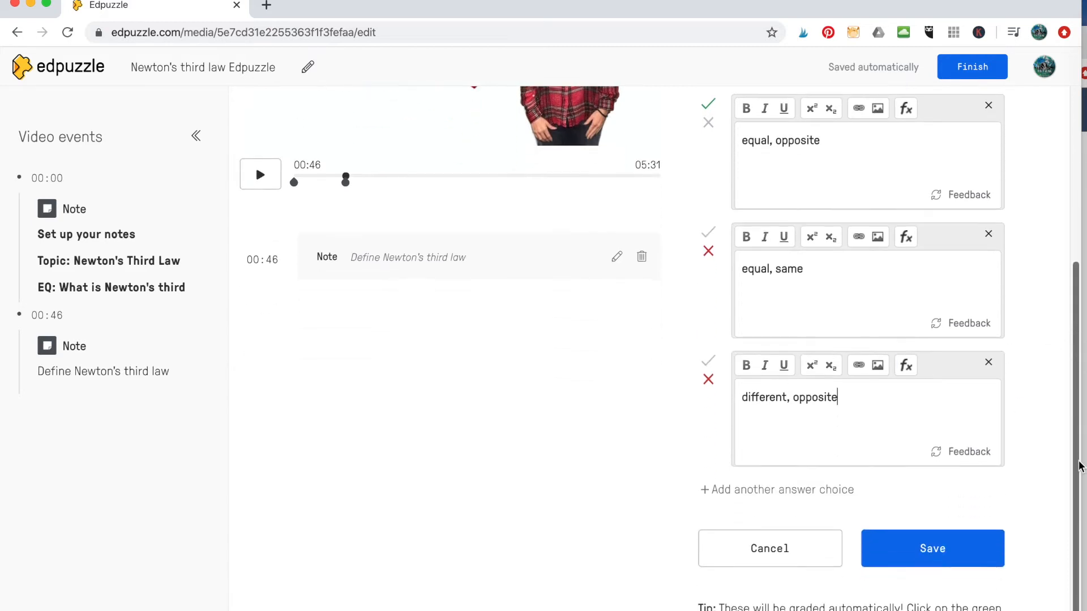
click(950, 564)
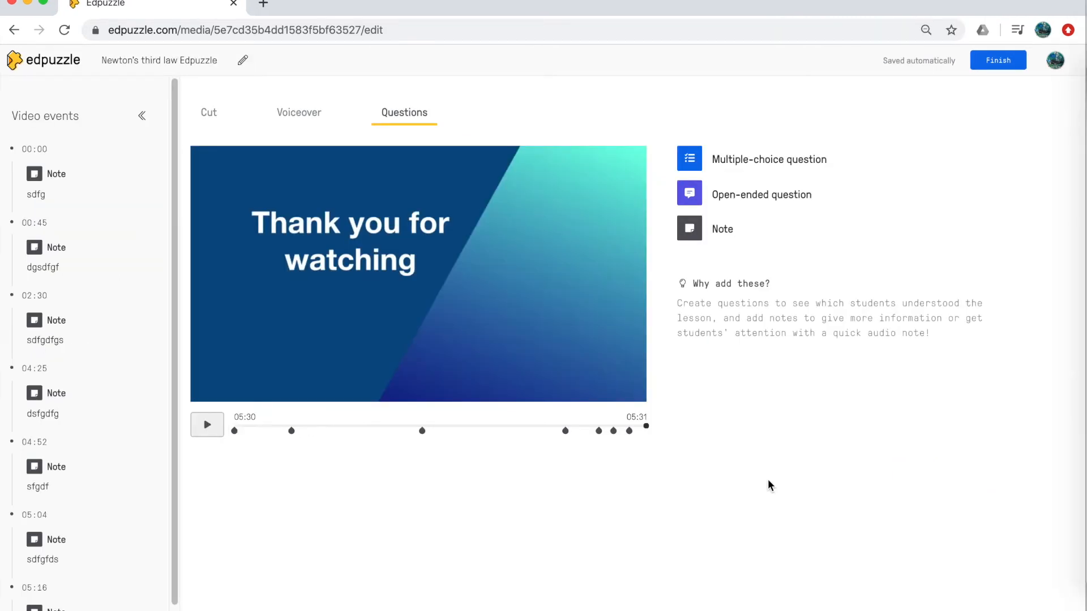
click(723, 227)
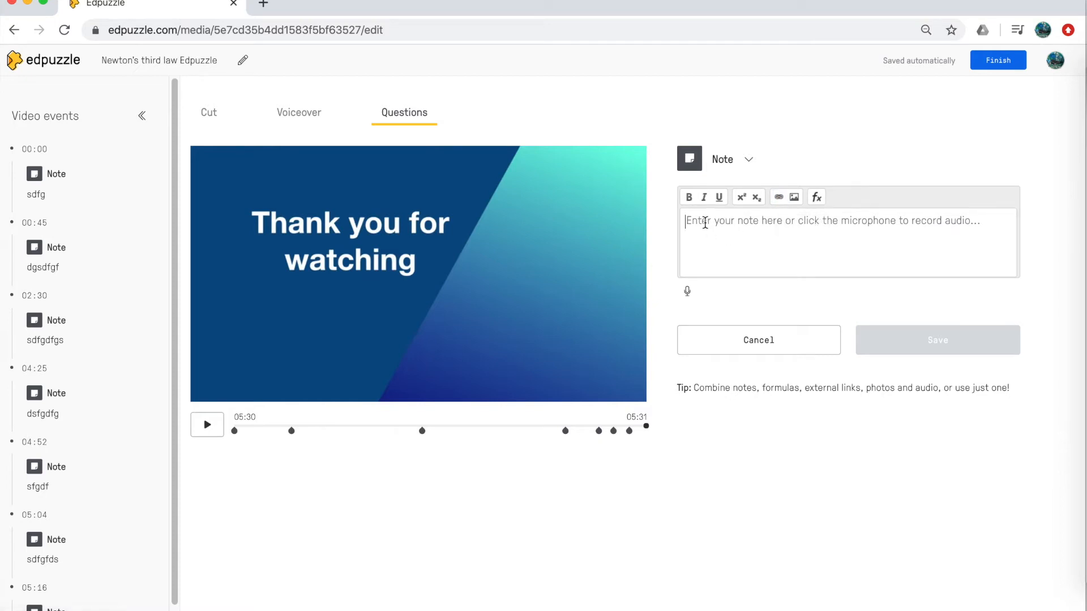
text(c)
key(BackSpace)
text(click the link o)
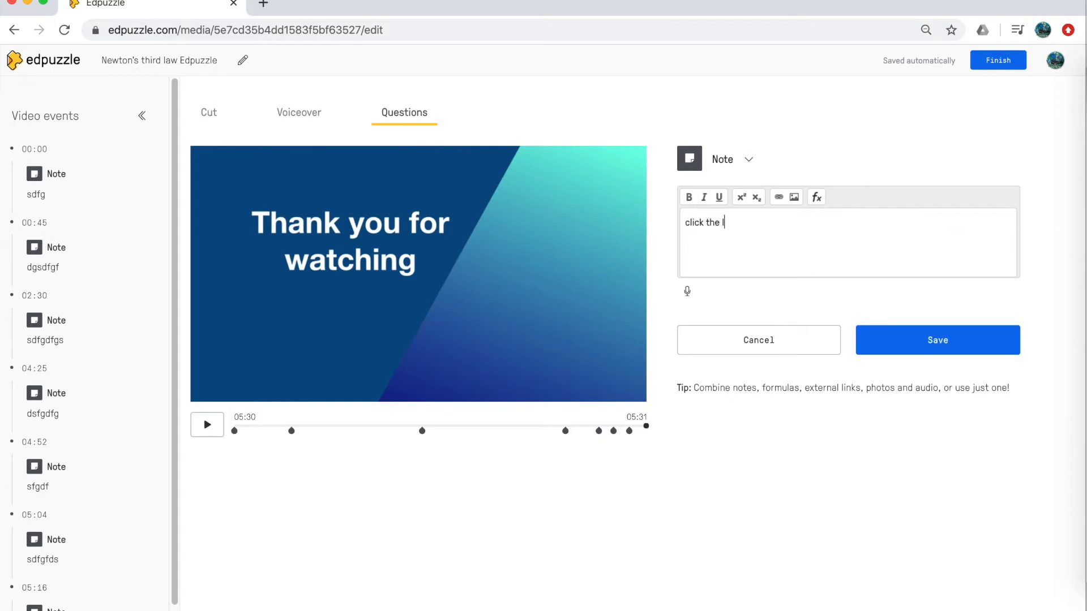
key(BackSpace)
key(BackSpace)
text(to take the quiz)
click(736, 338)
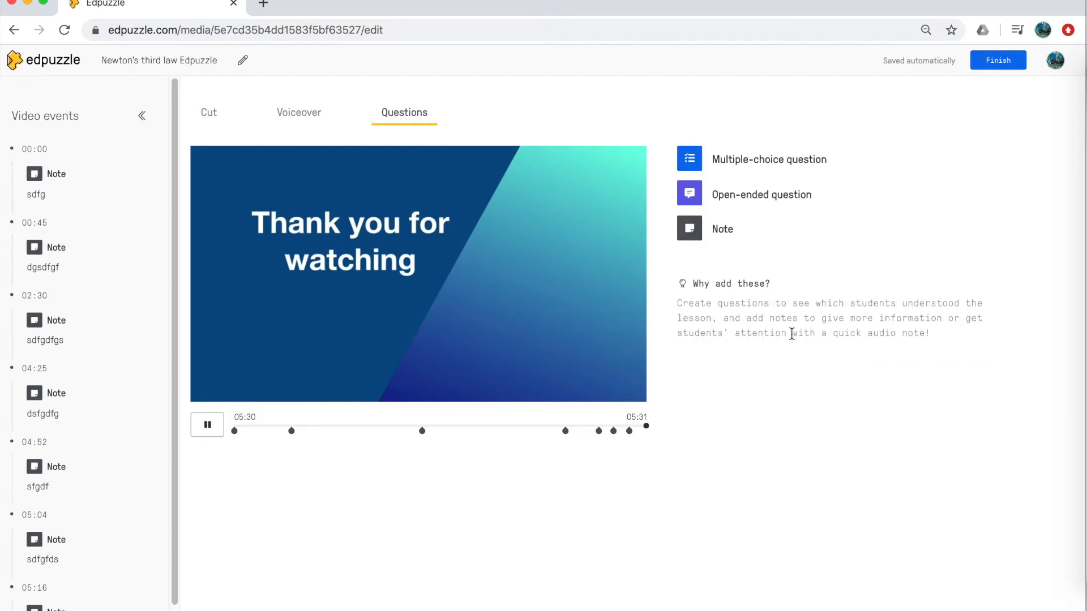
- Save an open-ended question at 05:31 reading "Summarize the video in 3-5 sentences" and finish editing the video
click(765, 195)
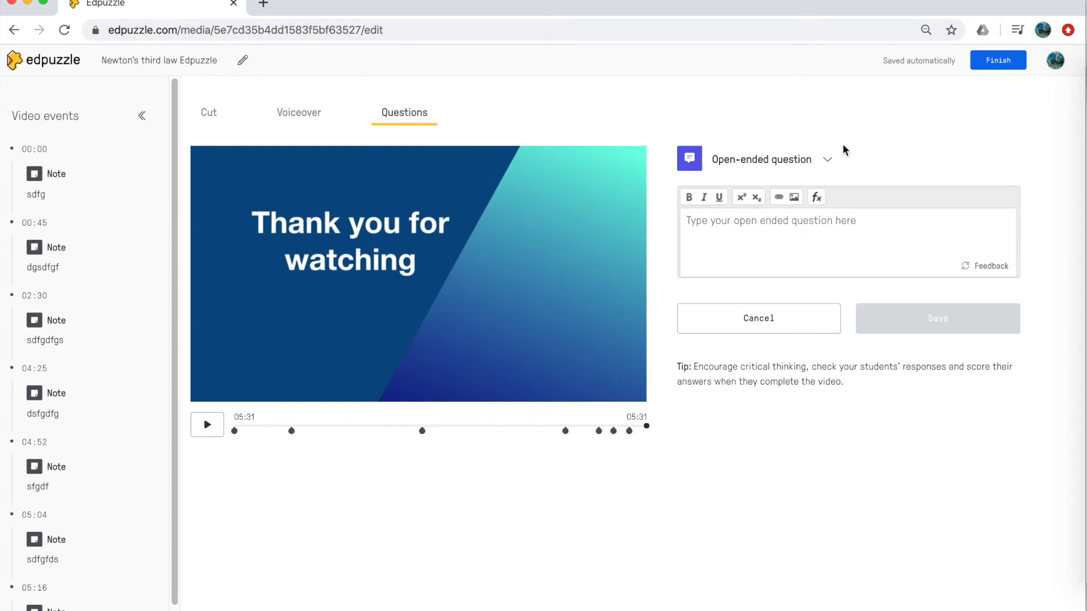
text(Summarize the video in 3-)
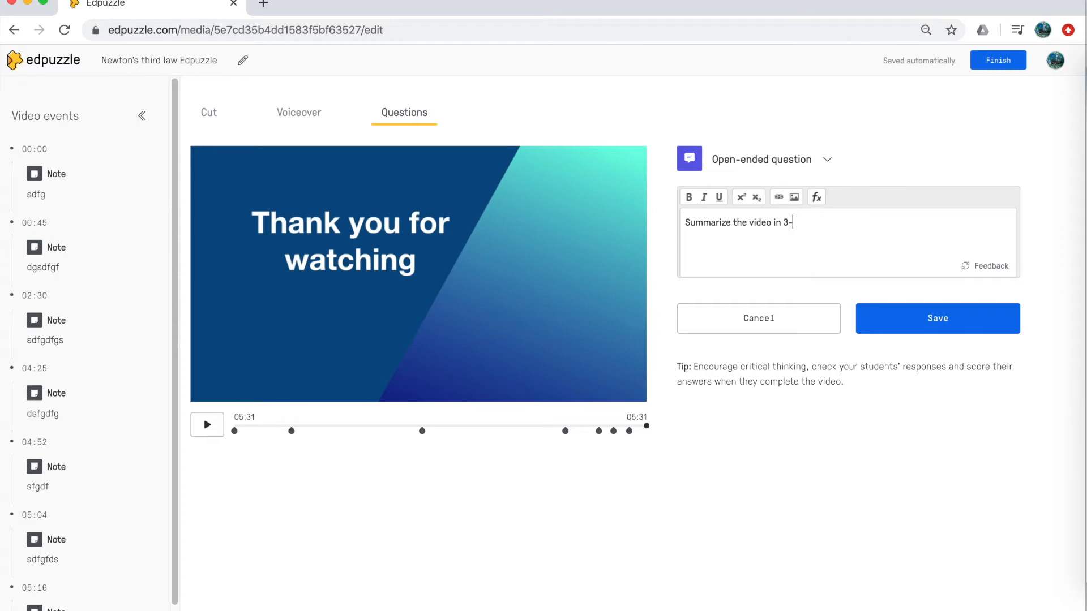
text(5 sentences)
click(895, 321)
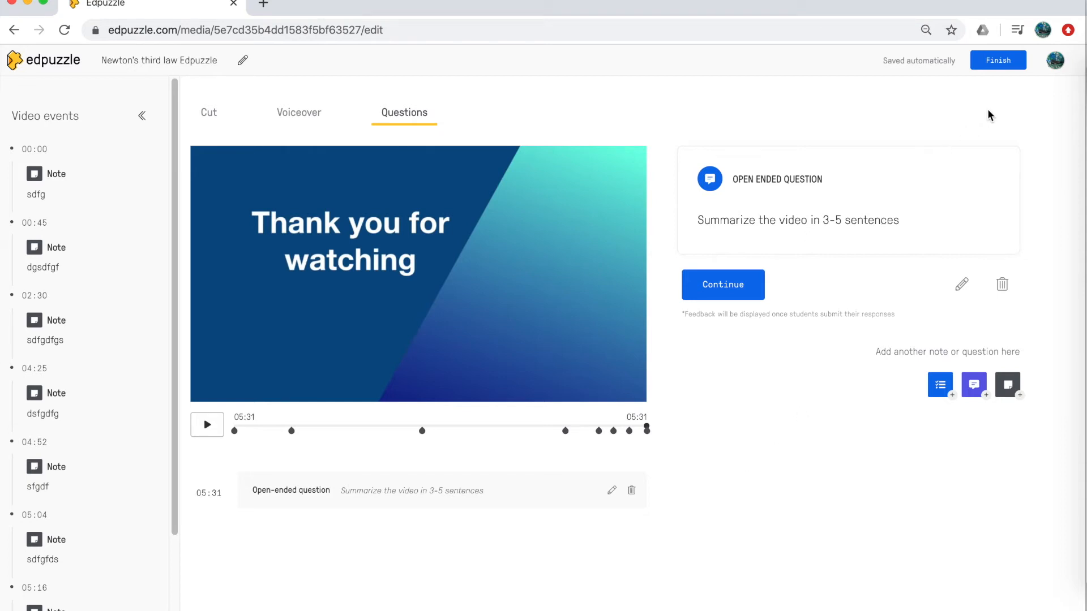
click(999, 63)
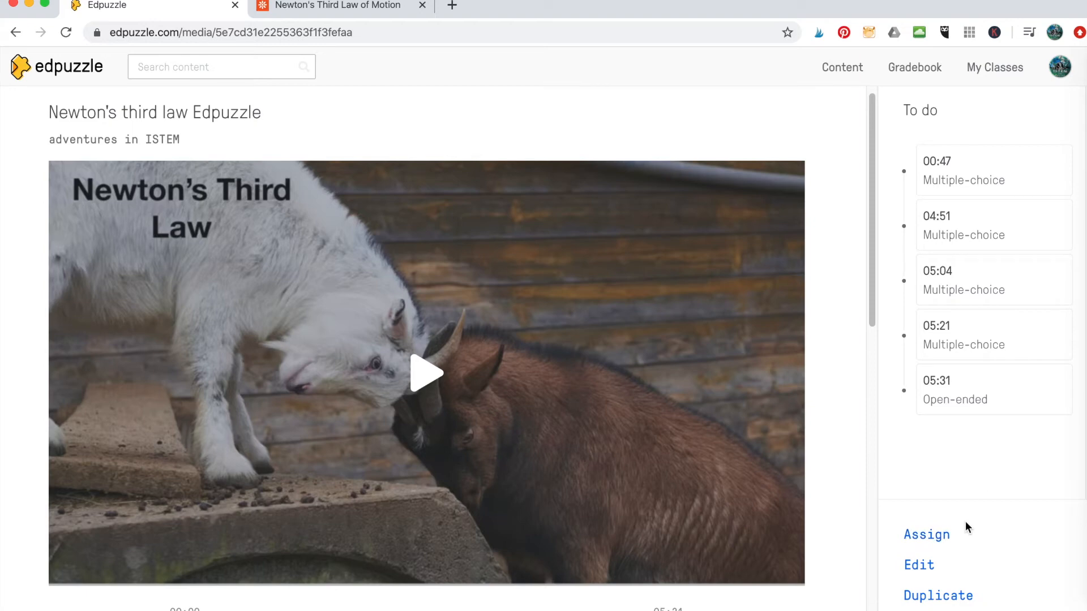
- Import the Practice class from Google Classroom into My Classes and show the class's students
click(1004, 74)
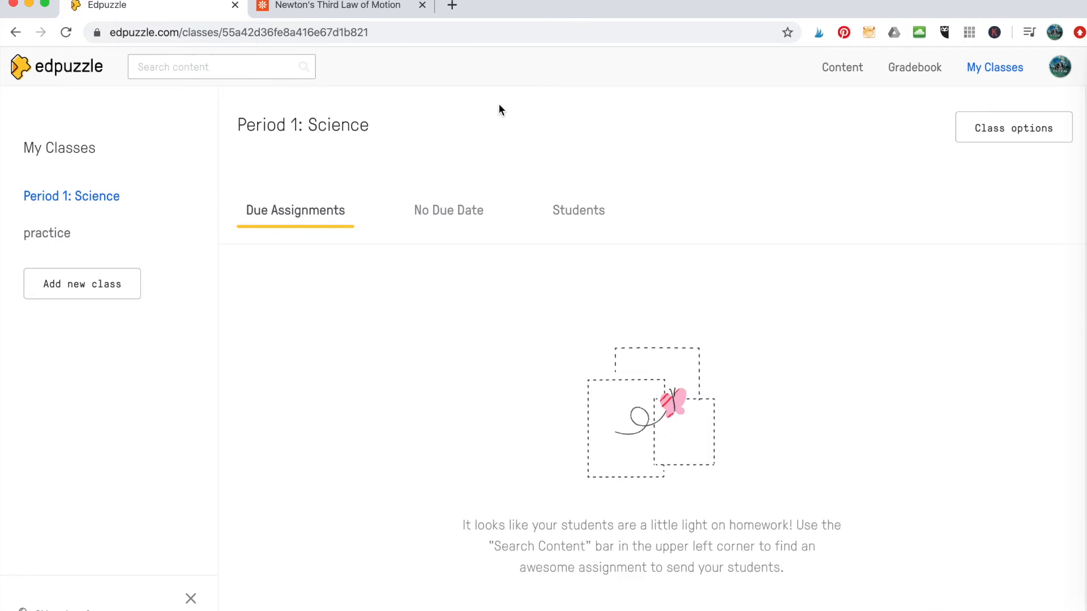
click(98, 291)
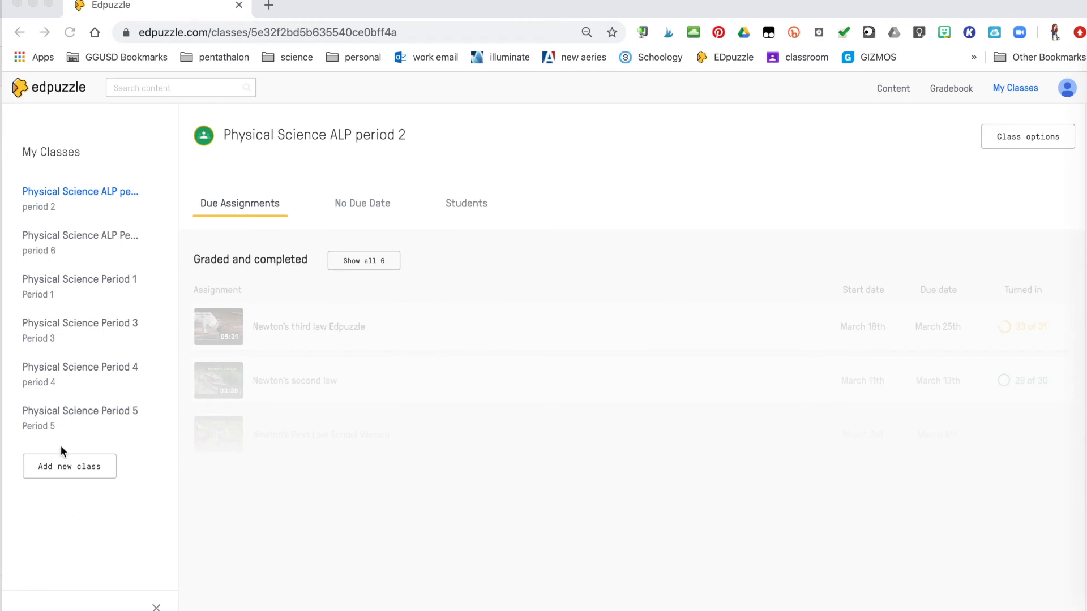
click(75, 466)
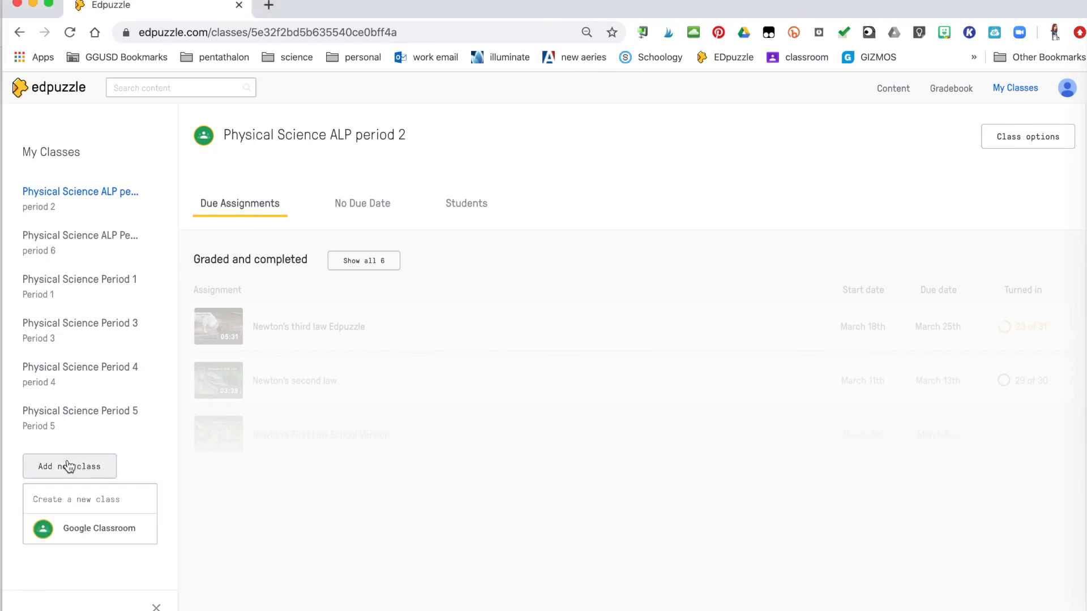
click(90, 530)
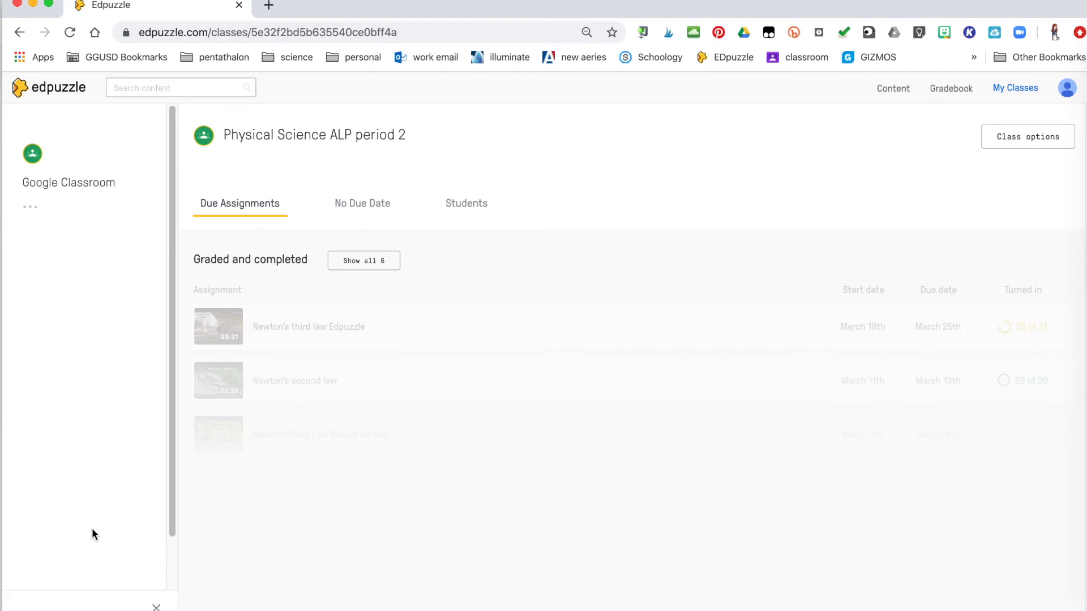
click(33, 263)
drag(173, 223, 169, 351)
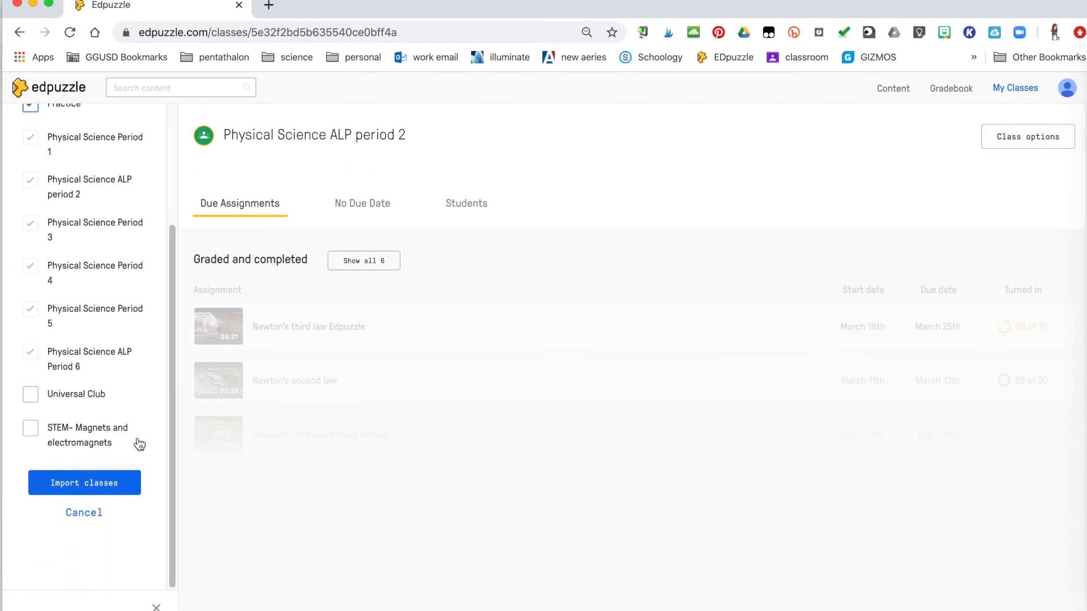
click(89, 483)
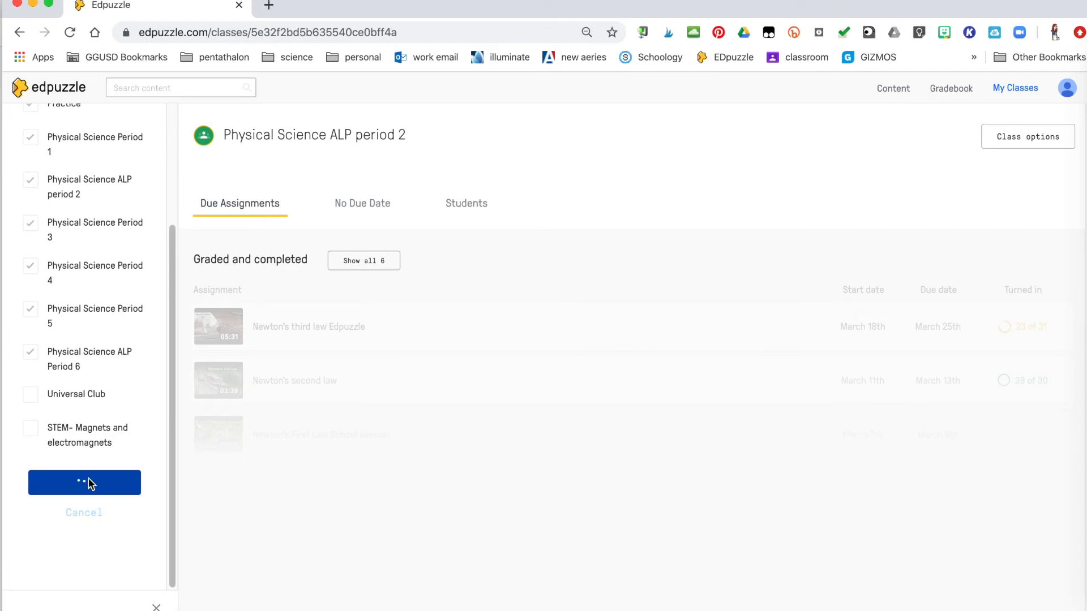
click(479, 208)
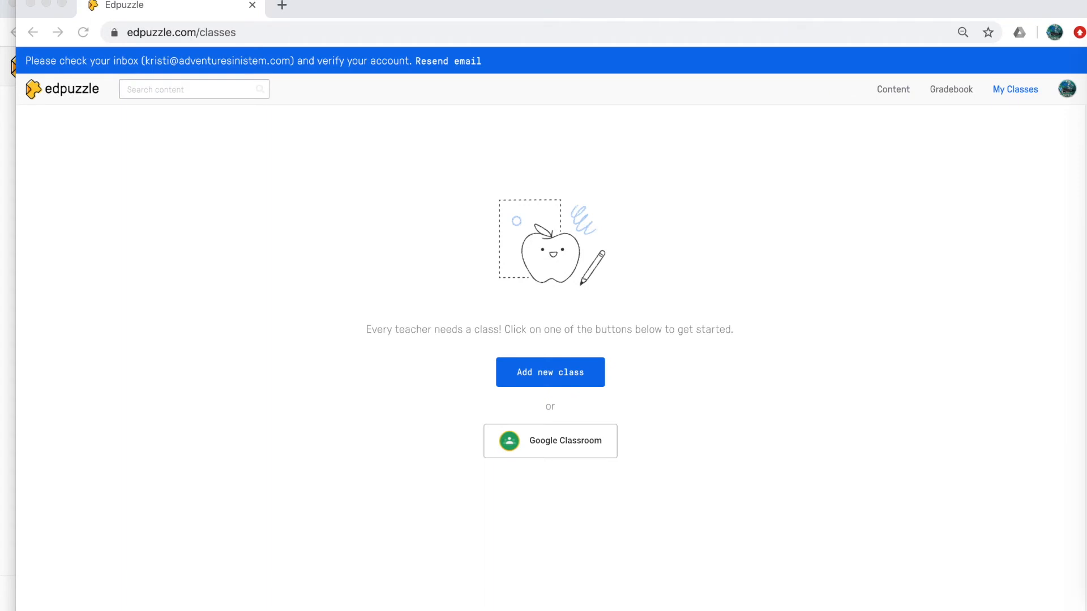
- Create a new Classic class with the name "practice" and the description "practice"
click(551, 371)
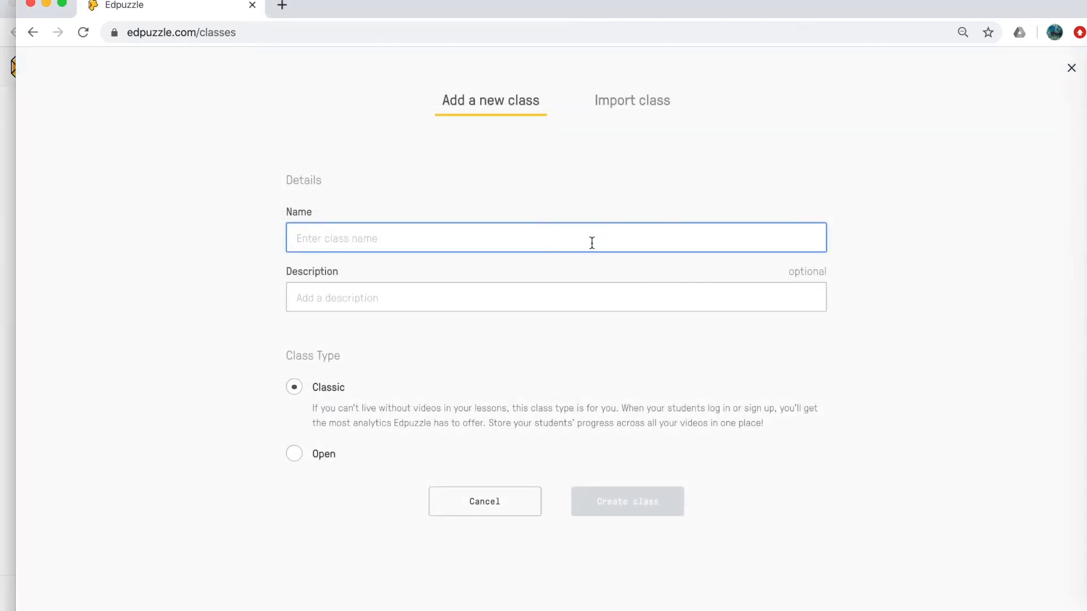
text(practice)
click(589, 290)
text(practice)
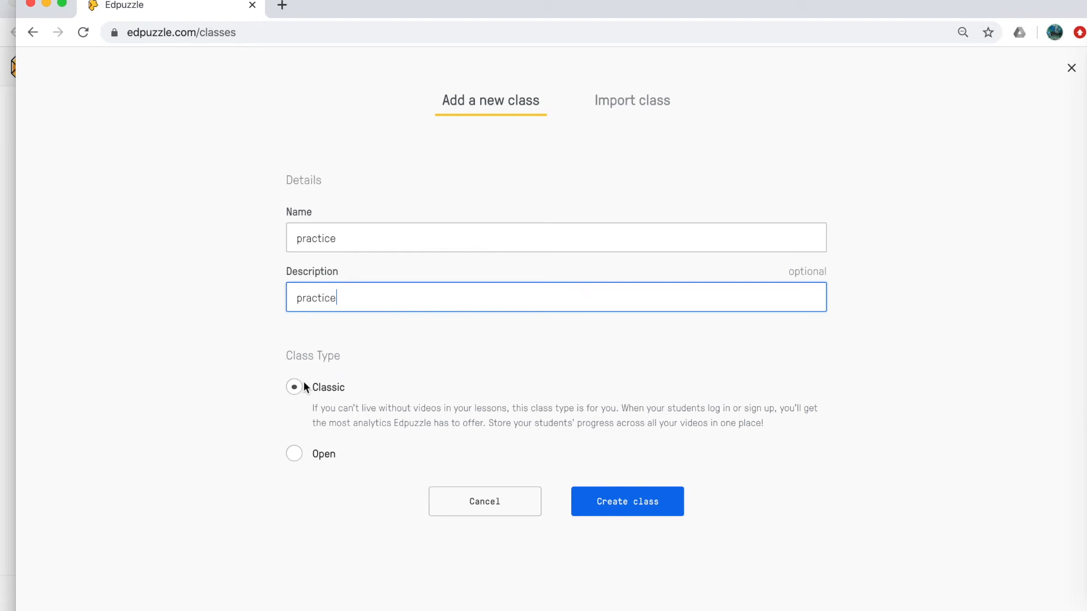
click(642, 509)
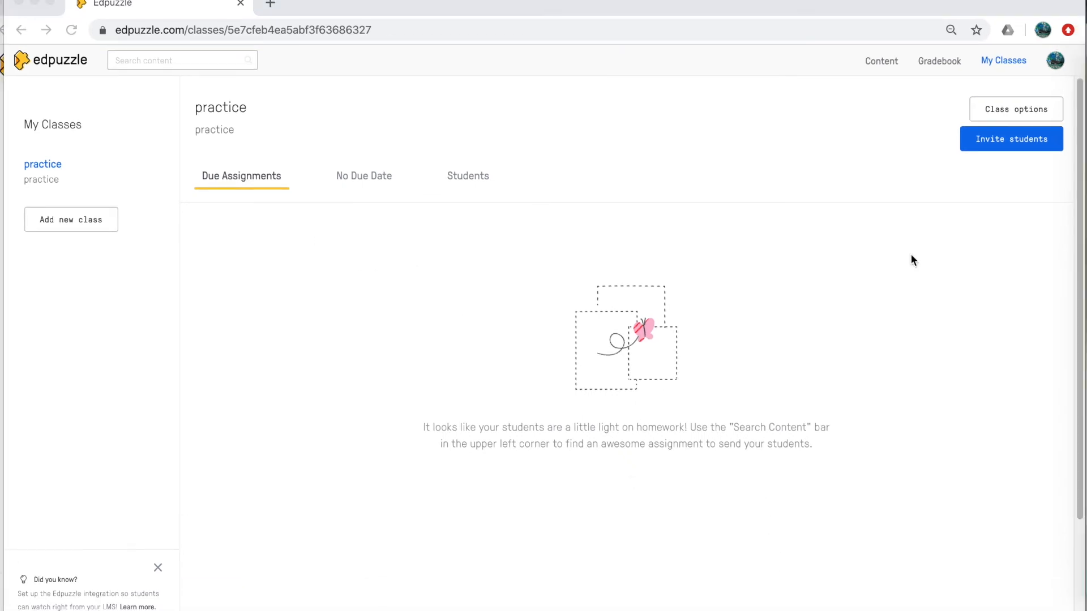
- Start inviting students to the practice class, answering that parental consent is not required by local laws
click(1017, 141)
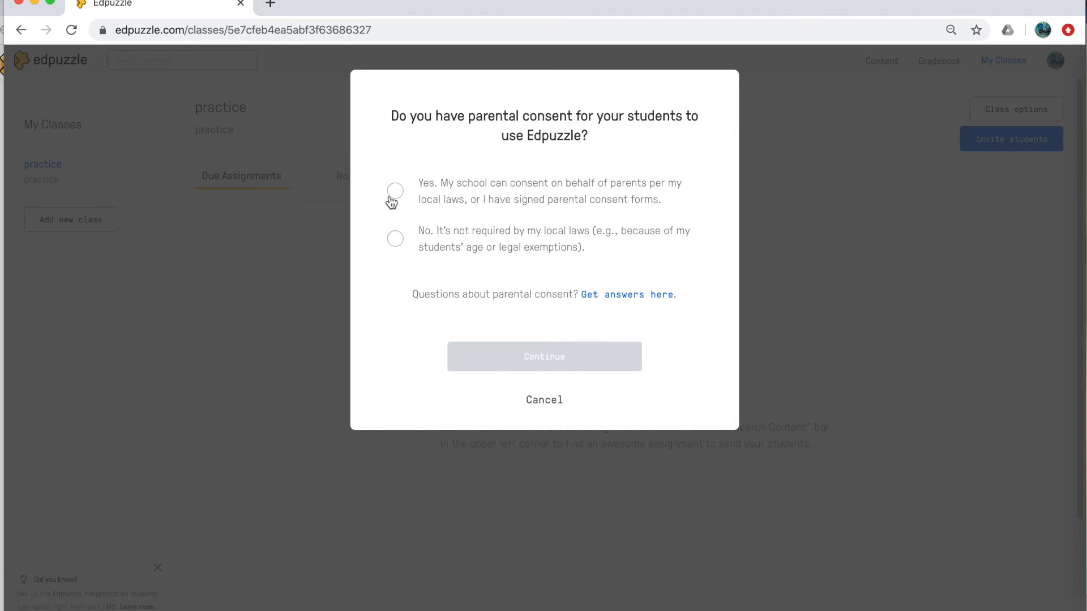
click(396, 240)
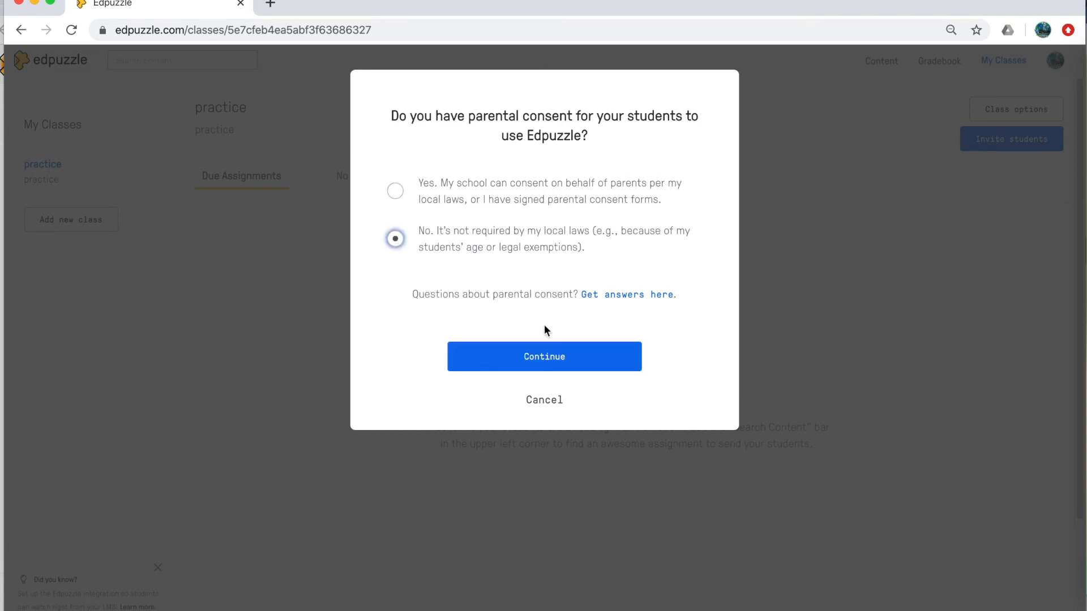
click(546, 357)
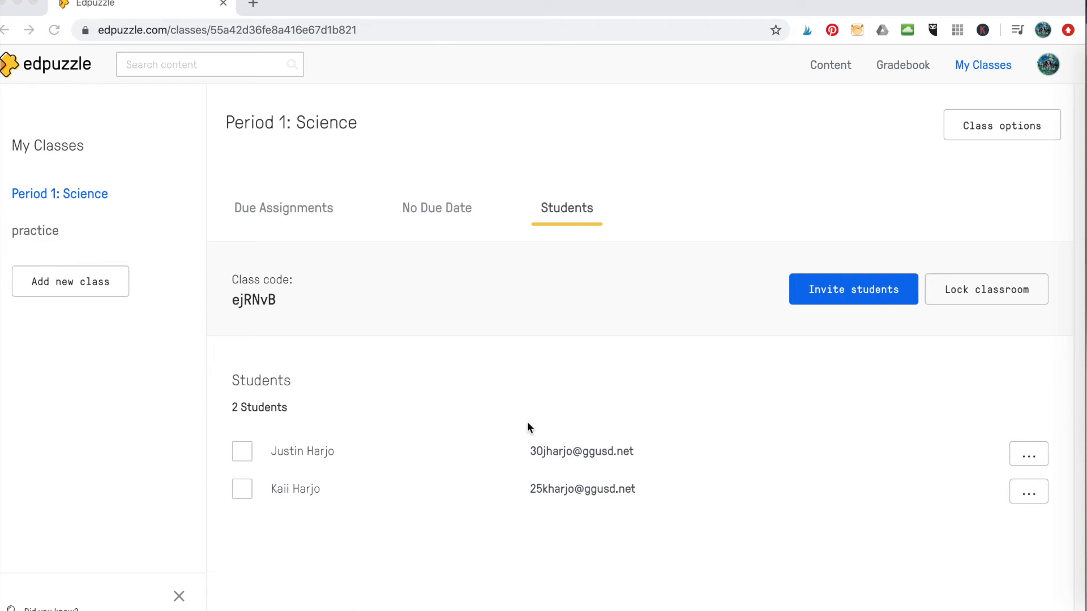
- Open the Newton's third law Edpuzzle video from My Content
click(836, 67)
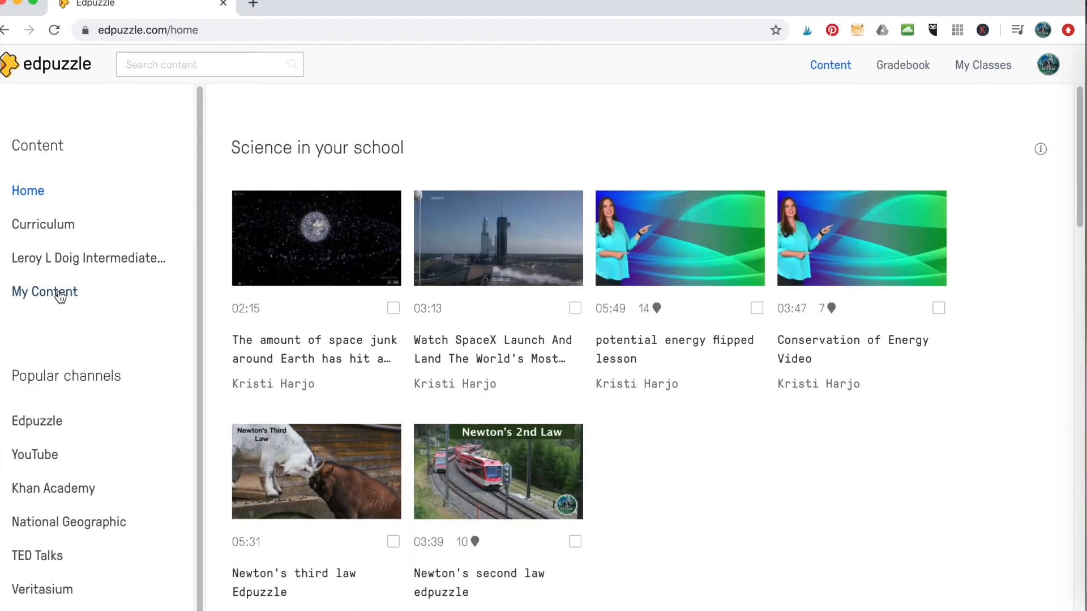
click(57, 296)
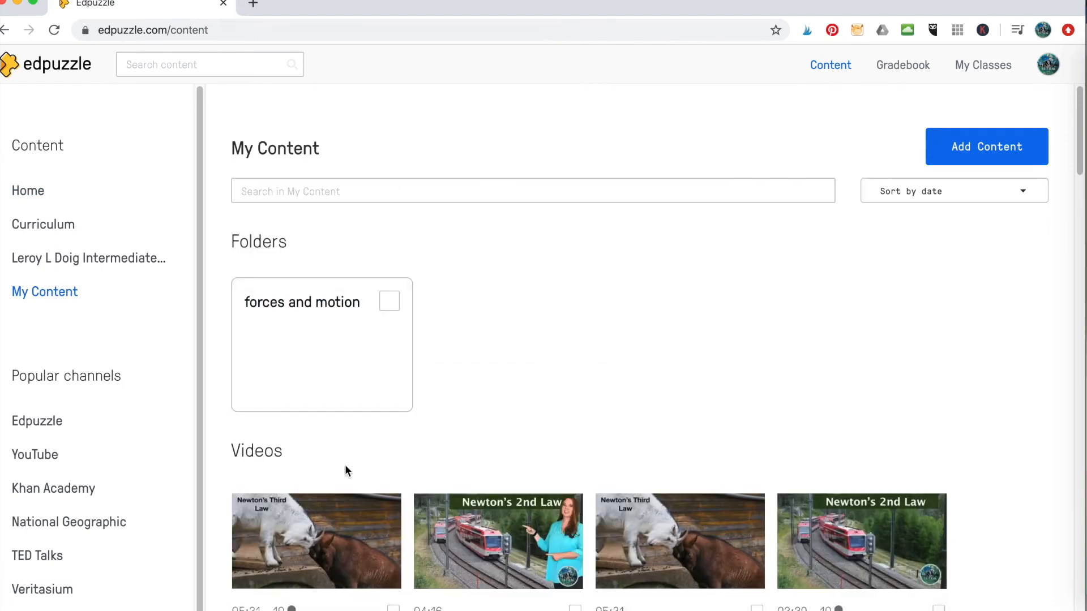
scroll(841, 215, down, 3)
click(347, 452)
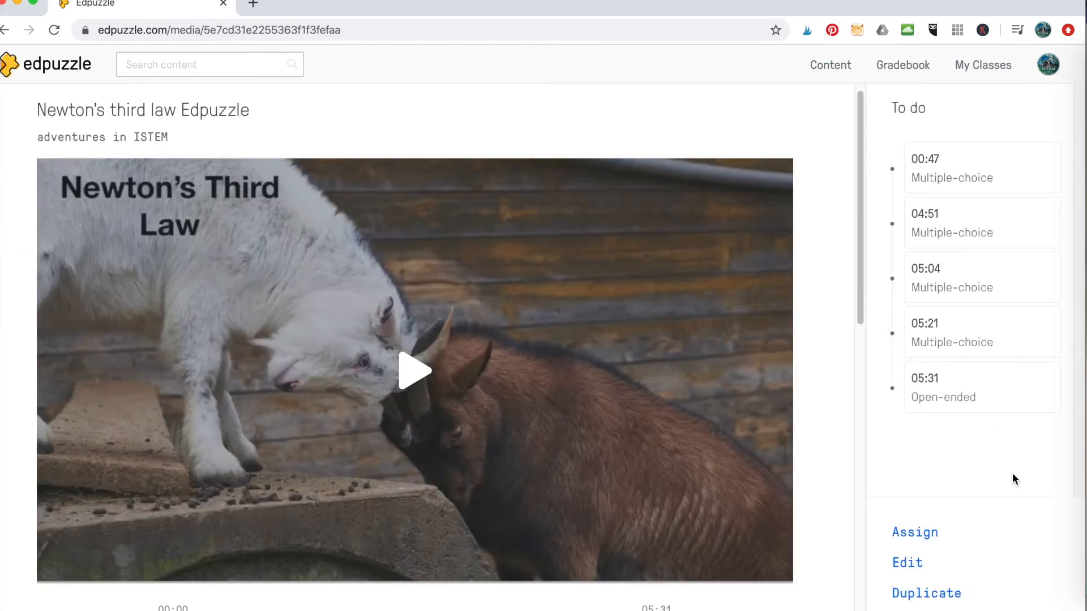
- Start assigning the video to Period 1: Science, checking the manual student selection and keeping it assigned to all students
click(914, 534)
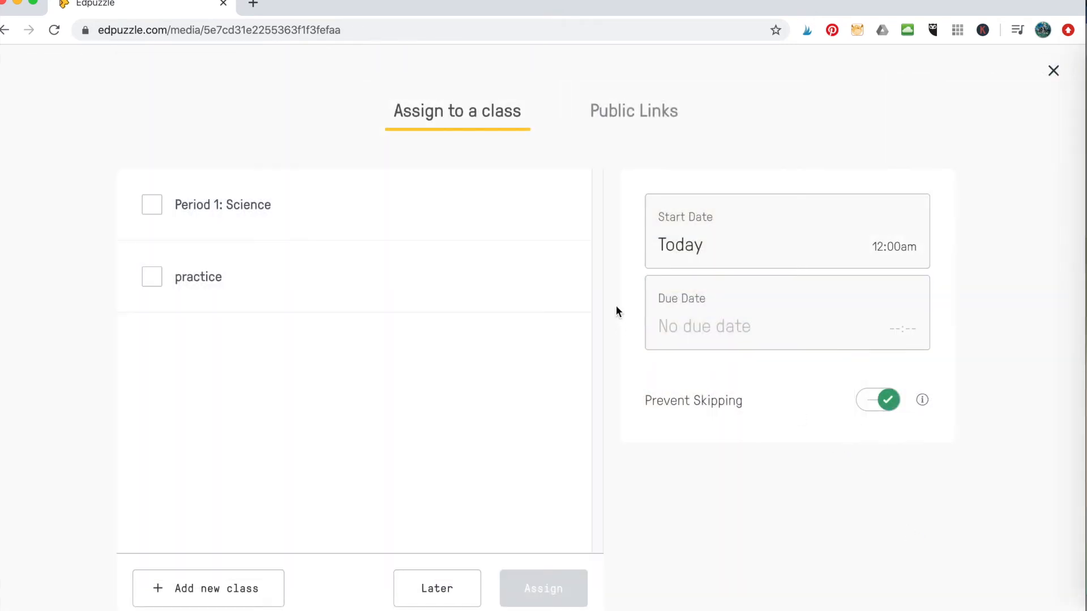
click(152, 213)
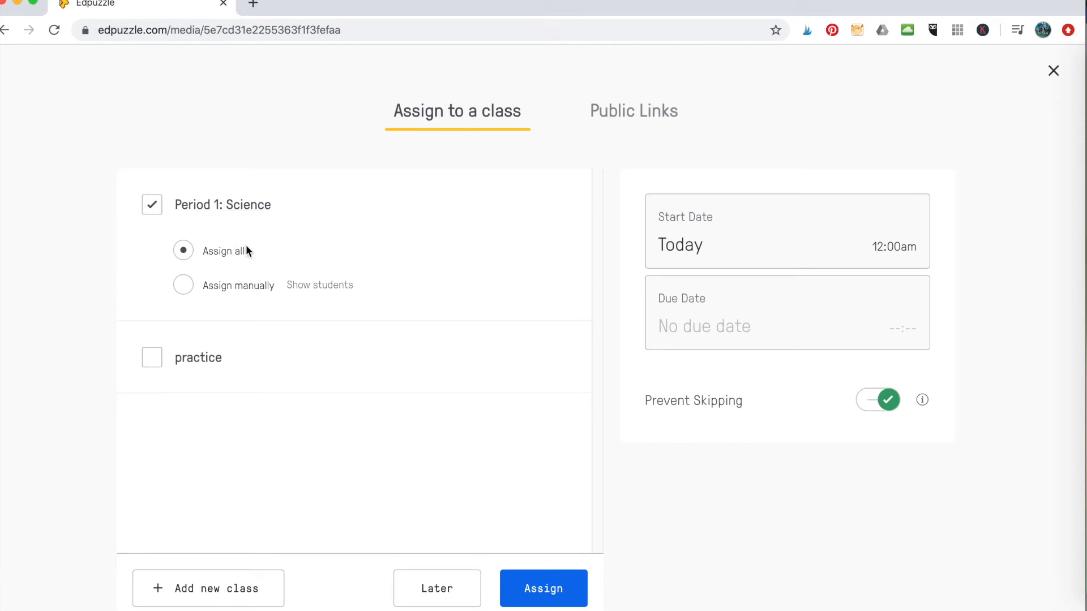
click(184, 287)
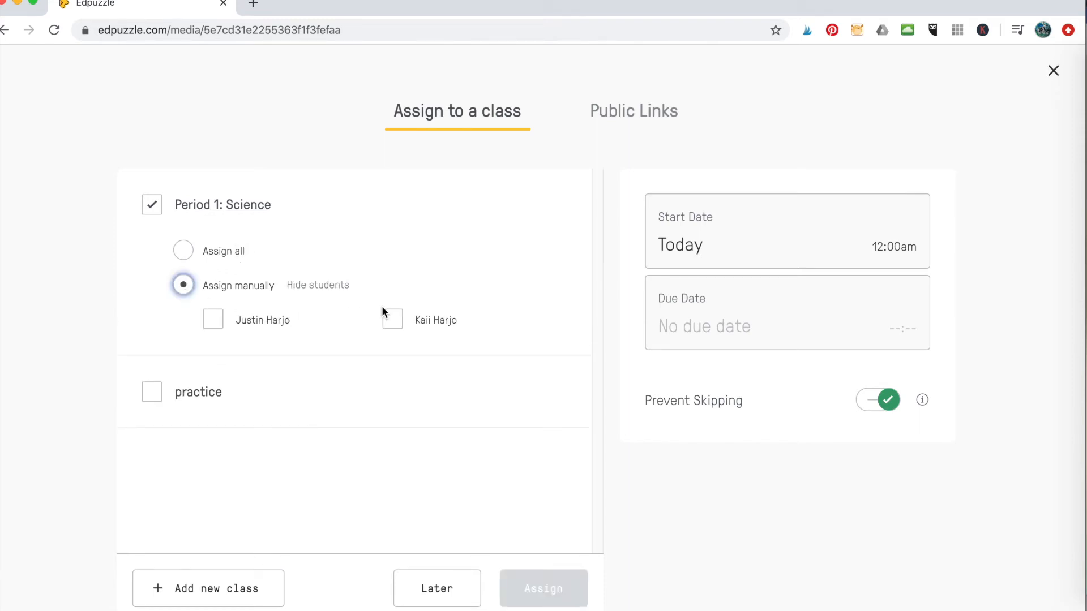
click(183, 250)
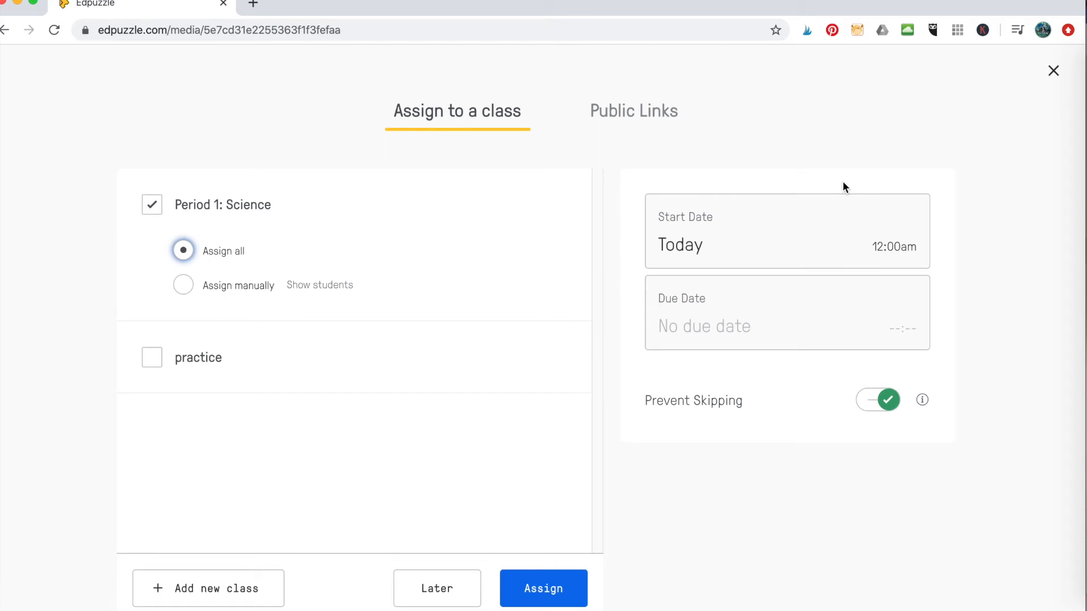
- Set the due date to tomorrow, March 27, 2020, at 11:59pm and assign the video to the class
click(726, 322)
click(633, 513)
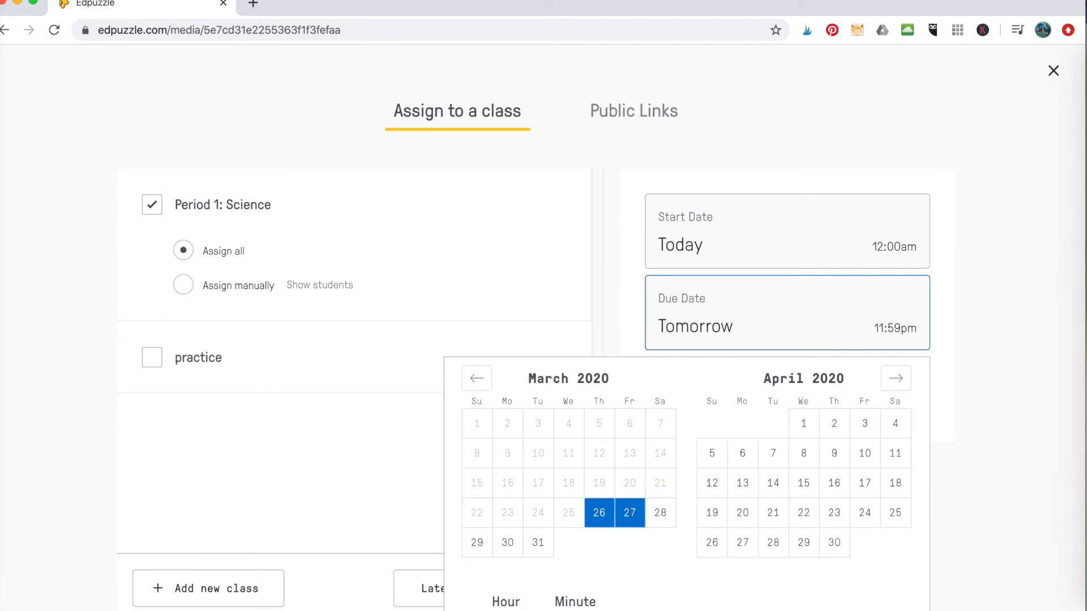
key(Escape)
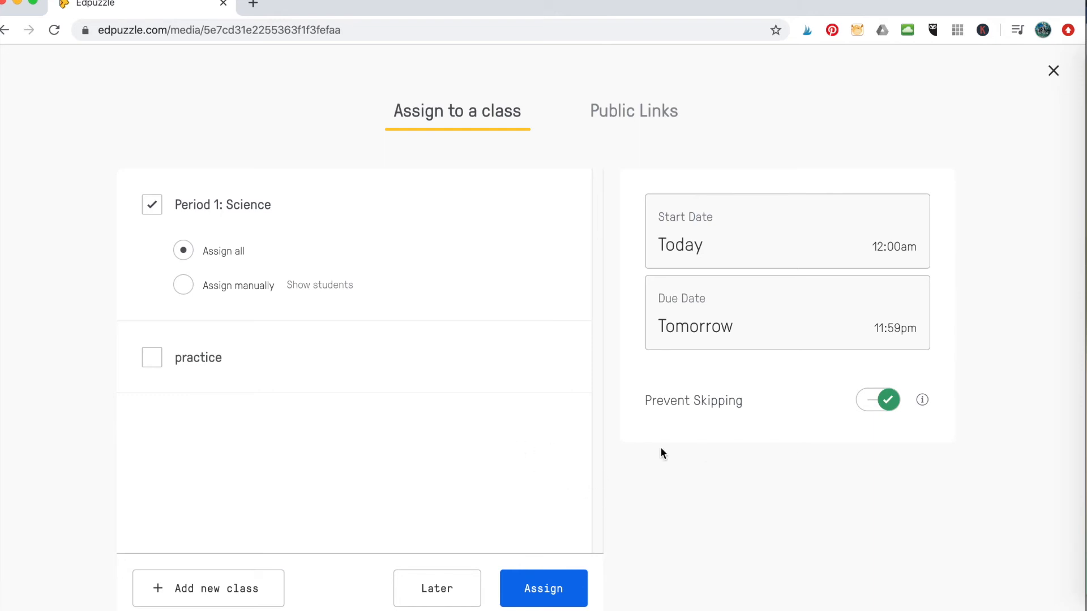
click(545, 591)
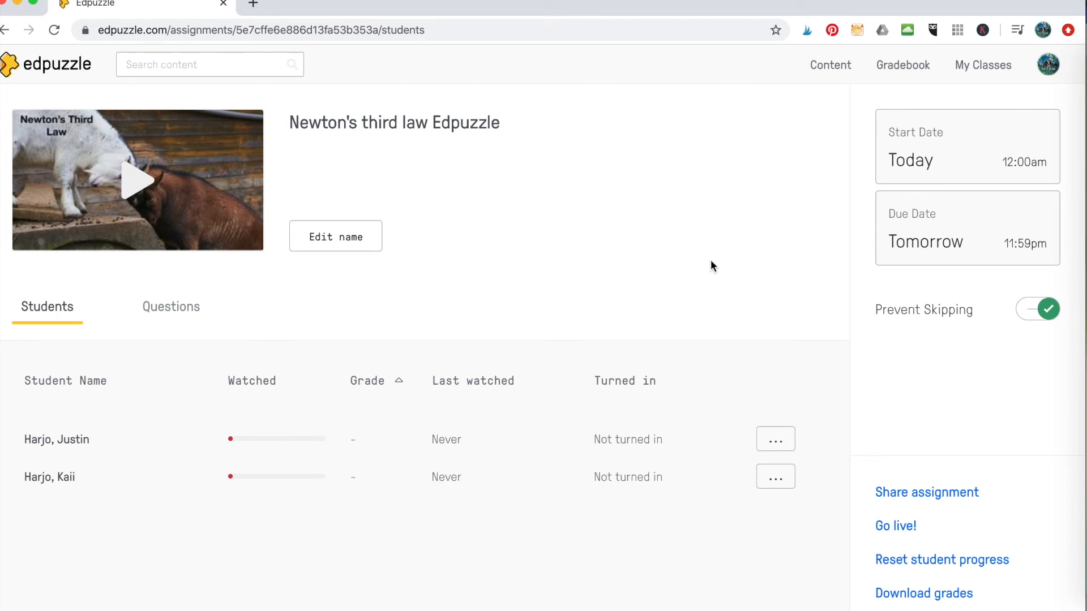
- Return to the video's assignment options and examine its public link and embed code
click(4, 30)
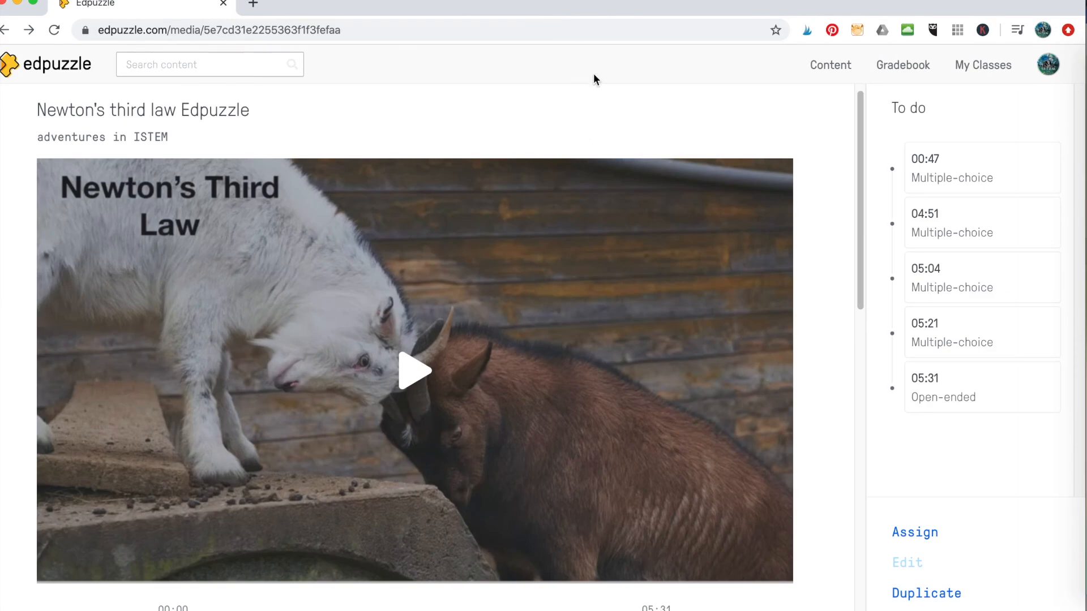
click(915, 533)
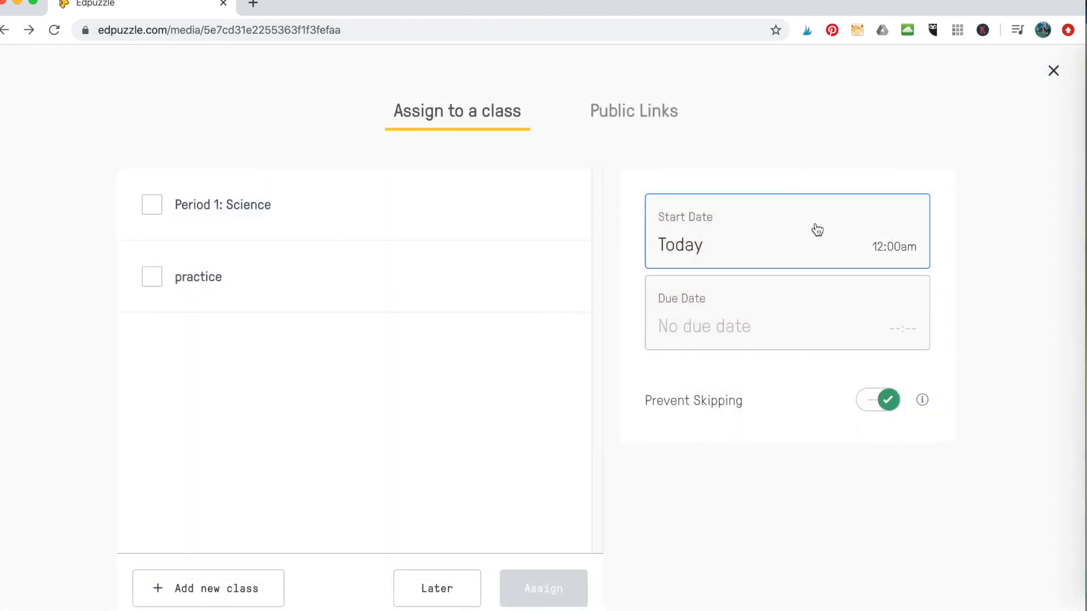
click(644, 118)
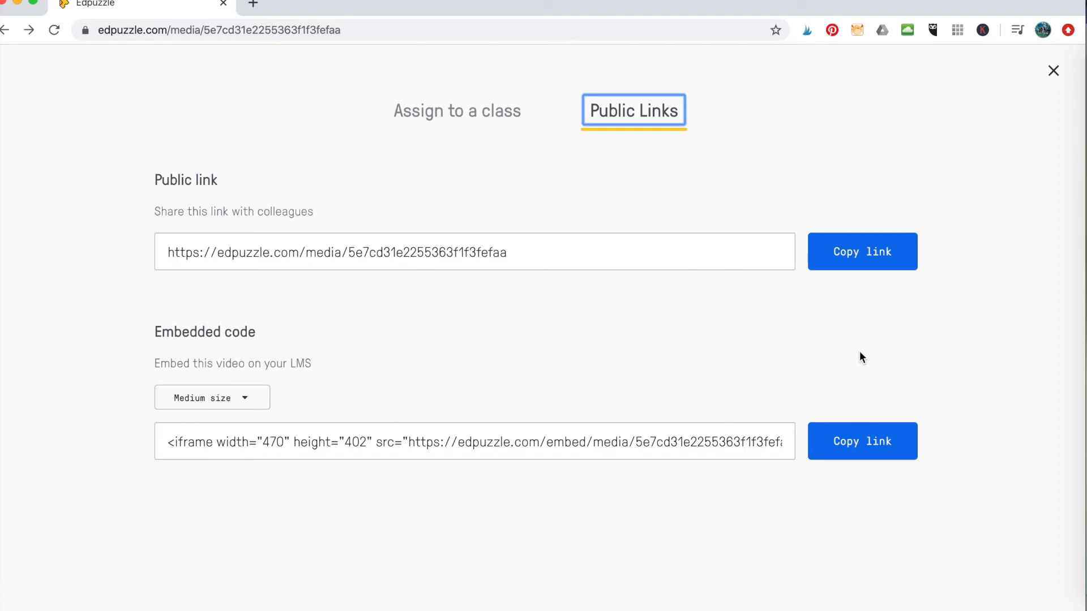
- Enable posting on Google Classroom and assign the video to the Practice class, due tomorrow at 11:59pm
click(471, 111)
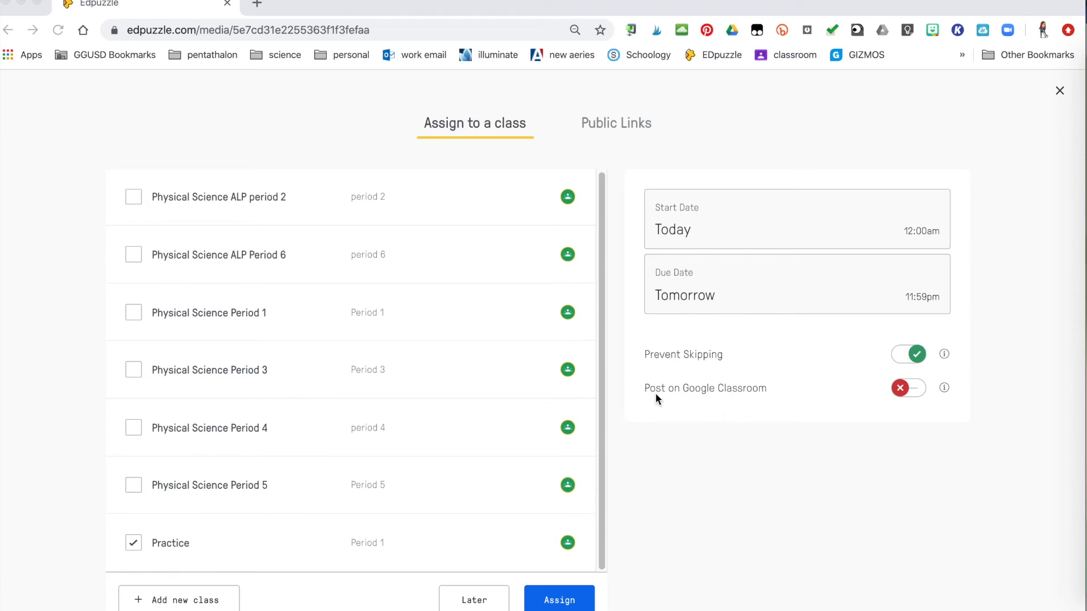
click(913, 390)
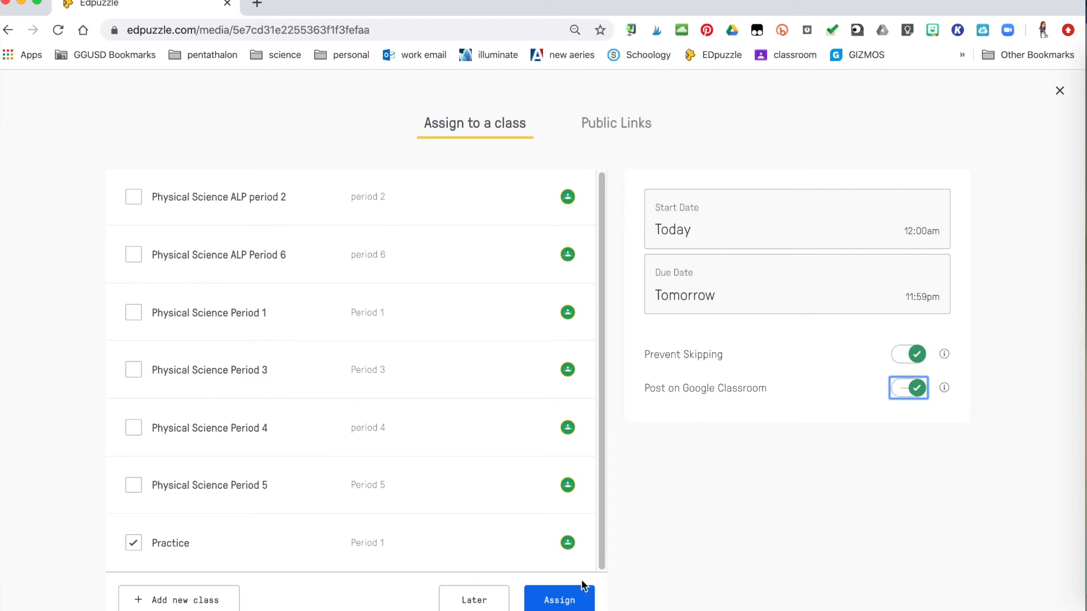
click(556, 603)
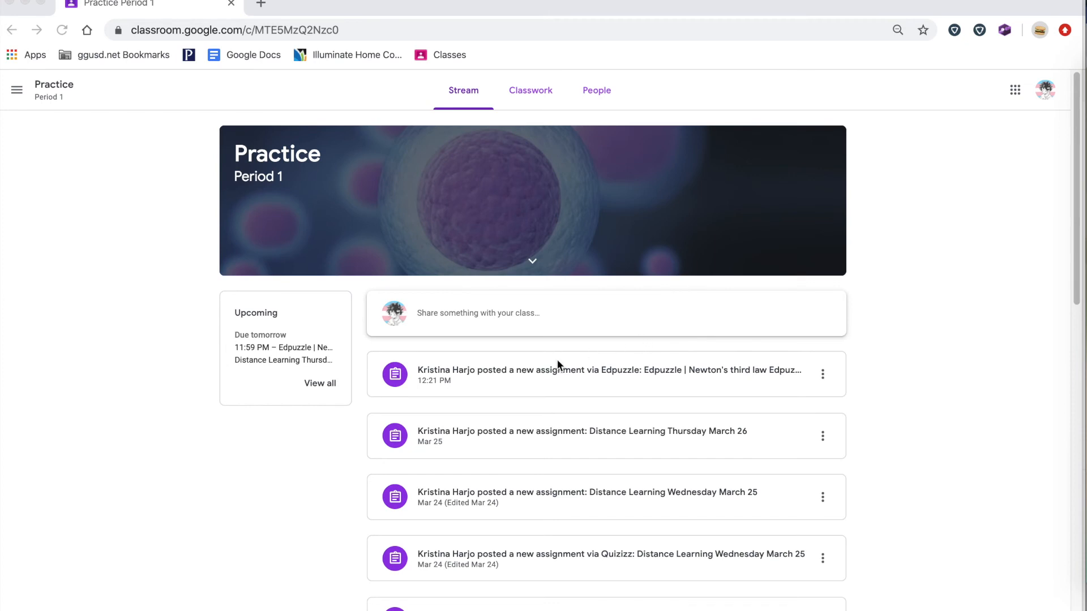
- Open the posted Newton's third law assignment in Google Classroom, view its linked Edpuzzle video, and close the video
click(512, 376)
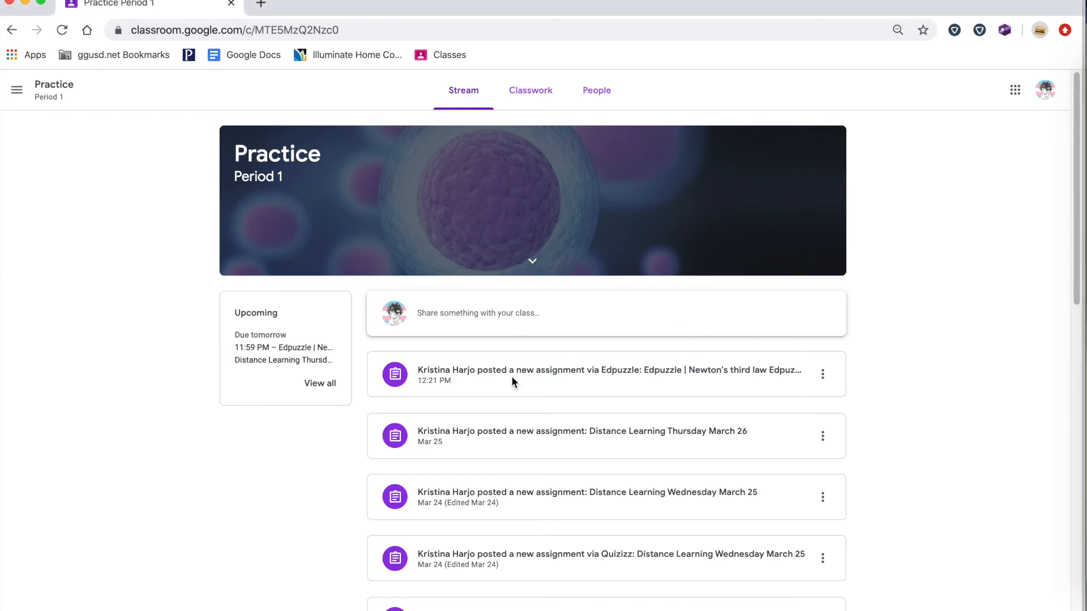
click(522, 376)
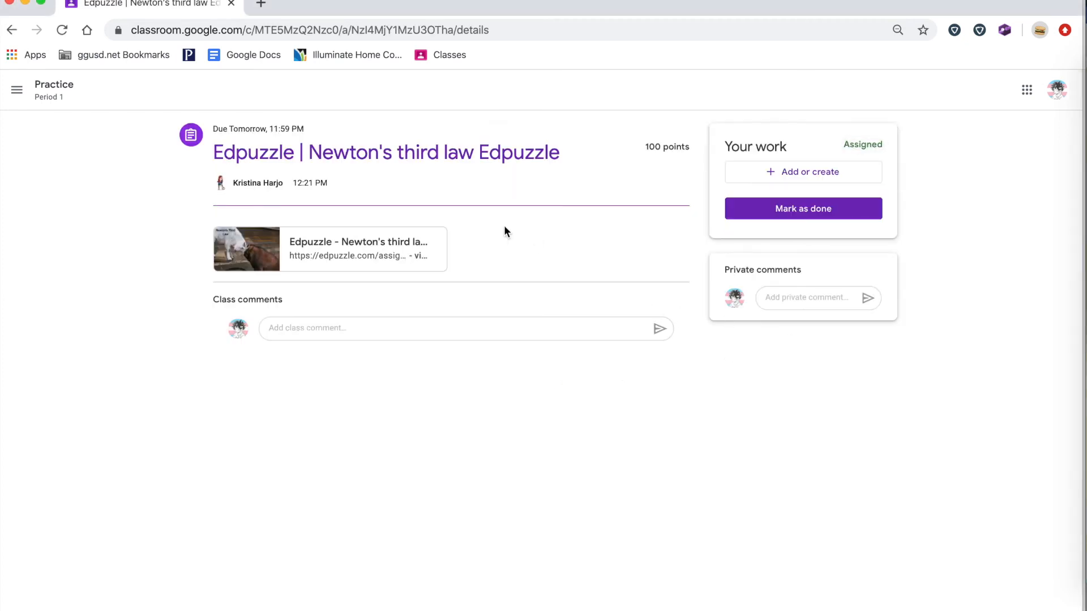
click(343, 243)
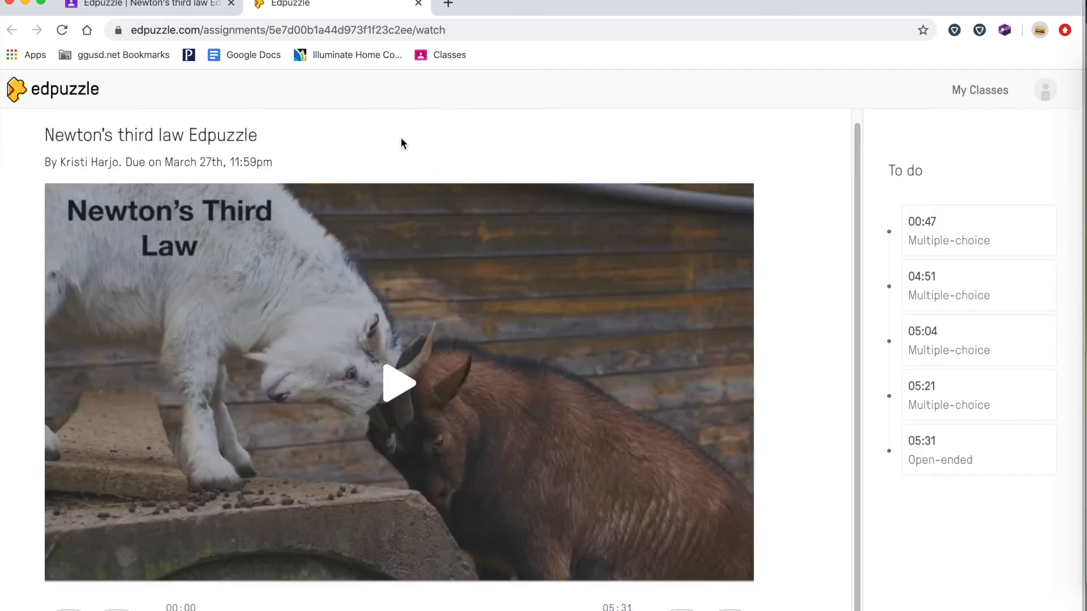
click(420, 4)
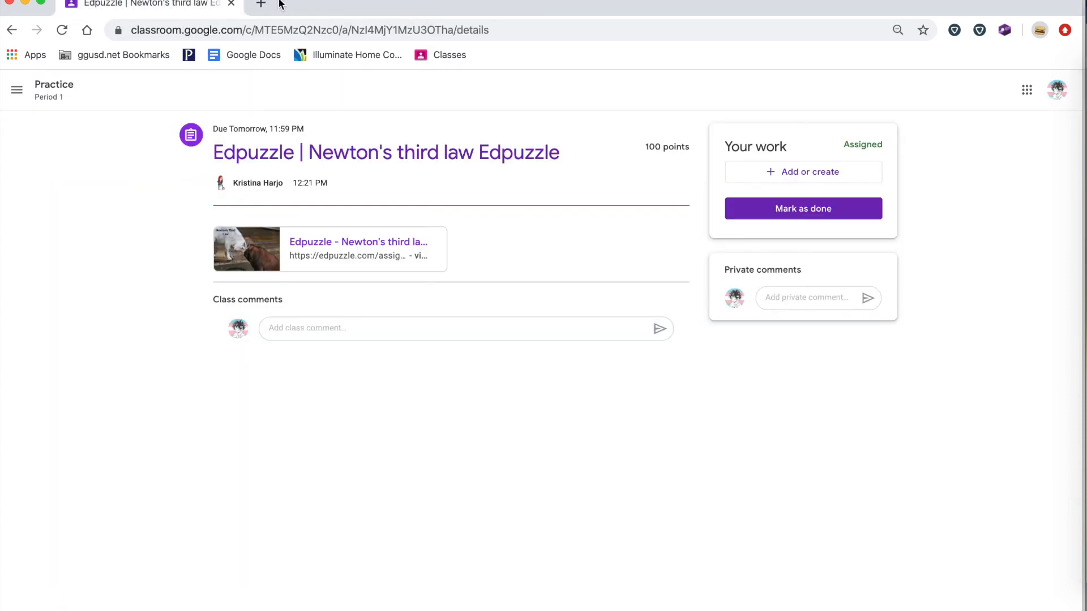
- Open edpuzzle.com in a new browser tab and log in as a student using the Google account
click(291, 4)
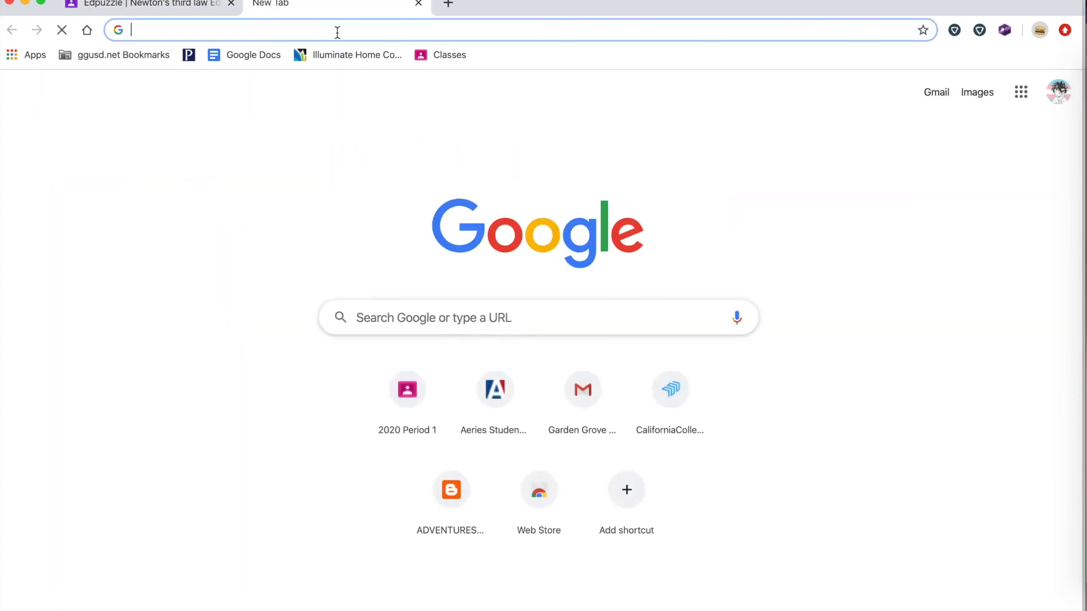
text(edpuzzle.com)
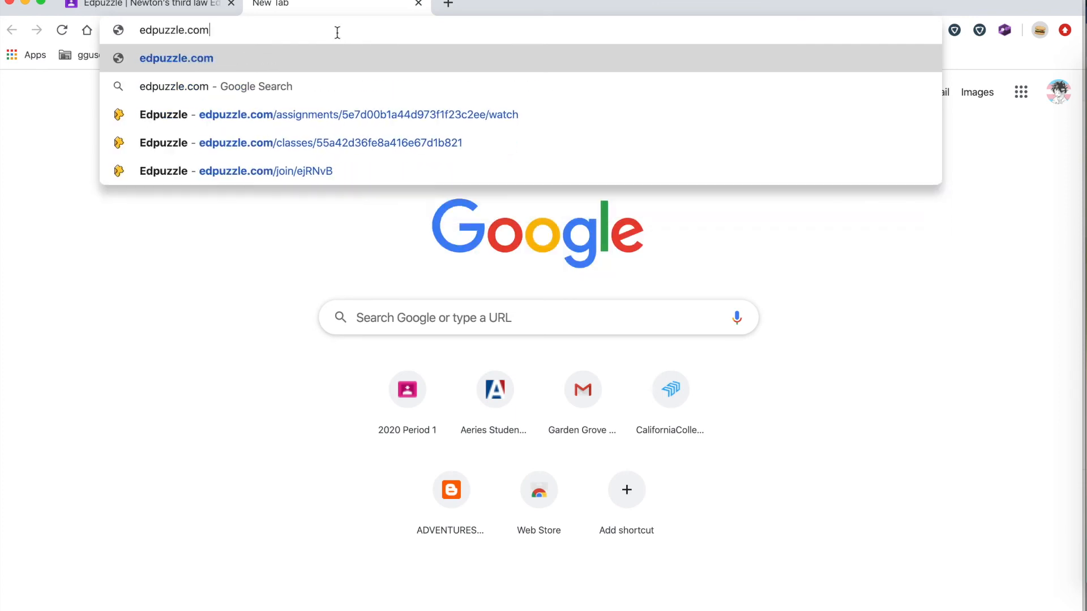
key(Return)
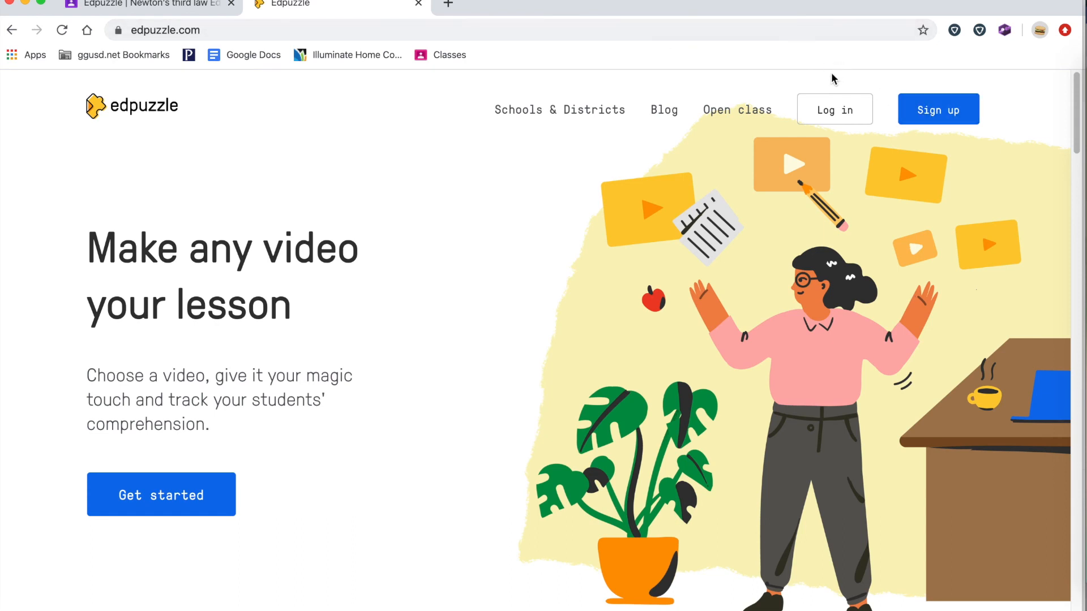
click(819, 112)
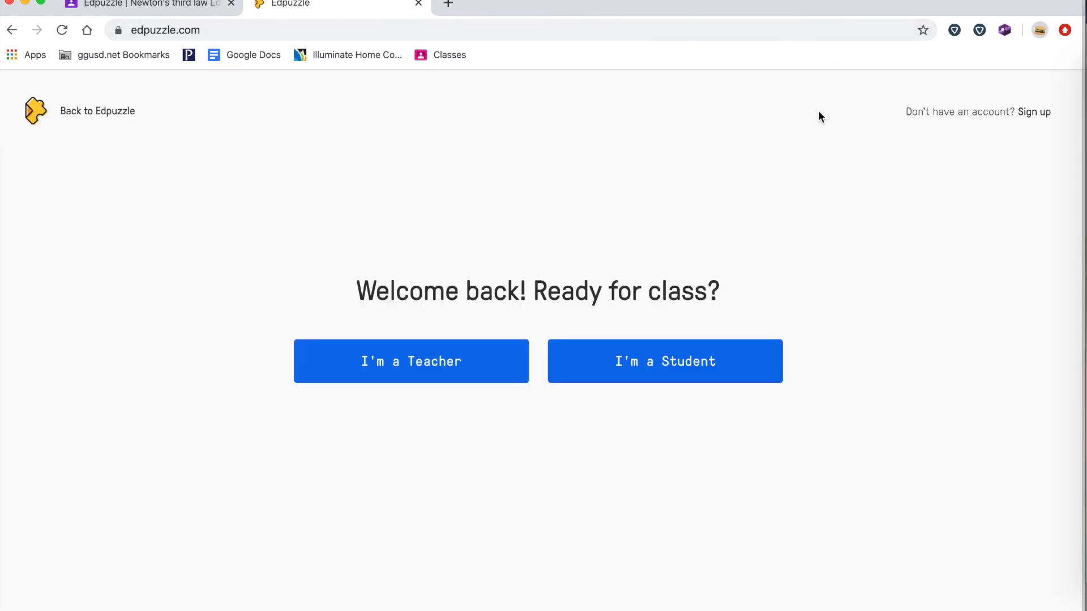
click(672, 377)
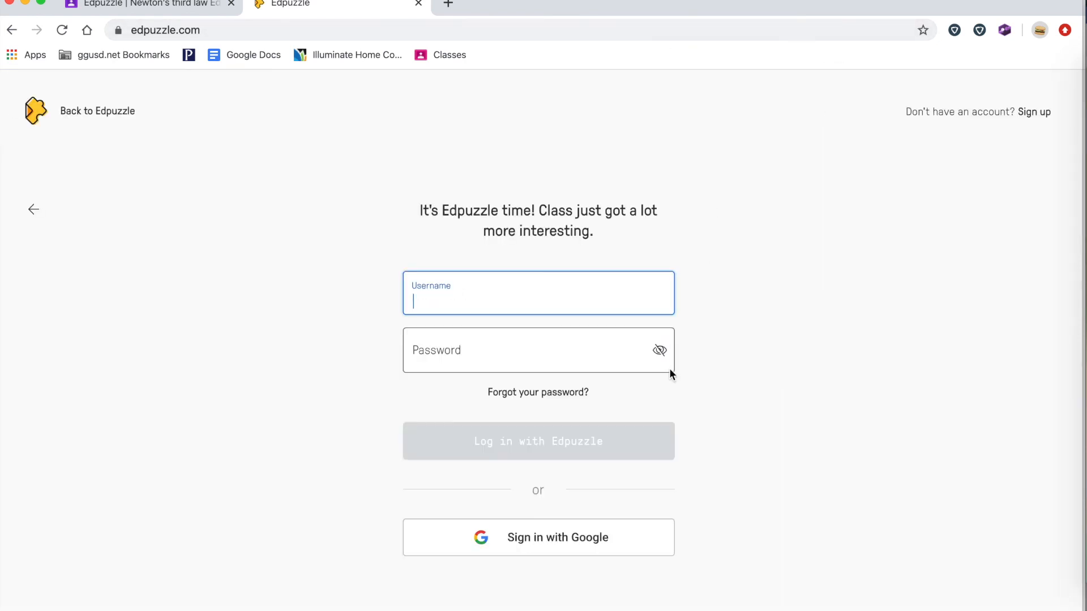
click(541, 537)
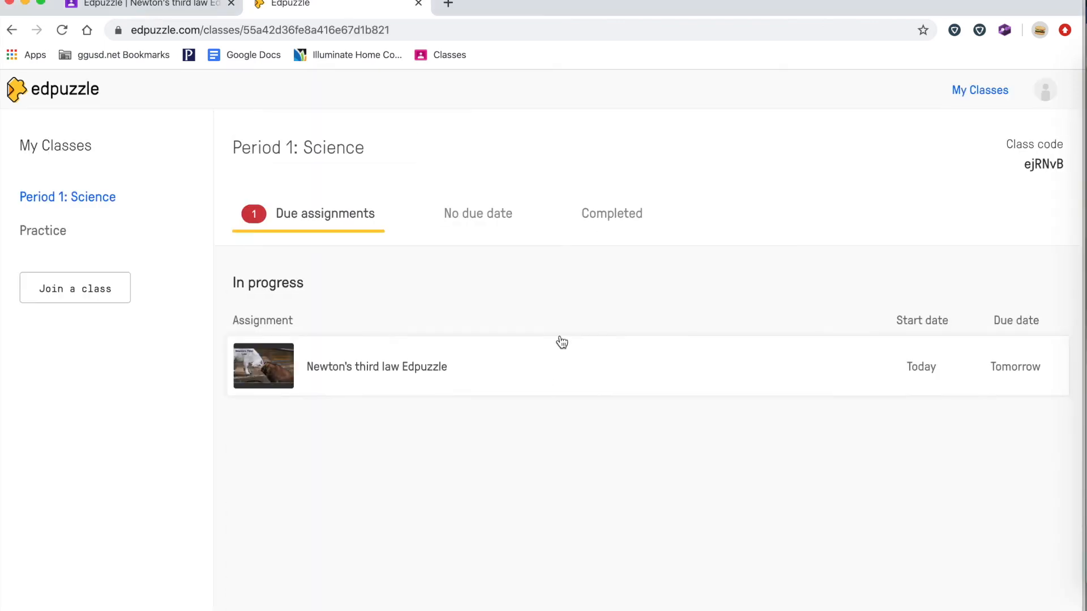
- Open the Newton's third law Edpuzzle assignment in the Period 1: Science class and start playing its video
click(442, 378)
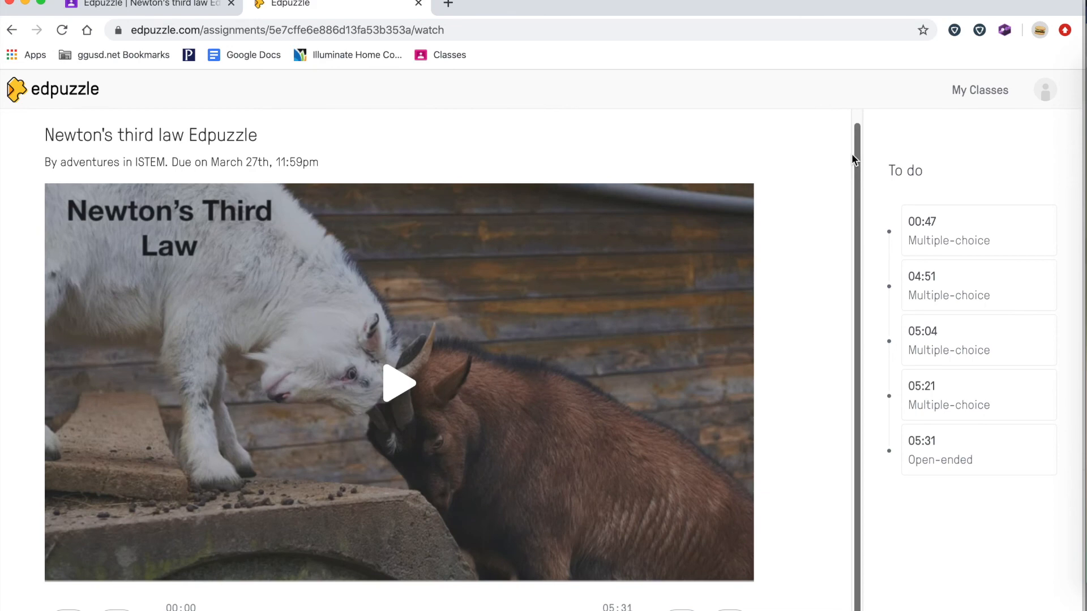
scroll(849, 243, down, 1)
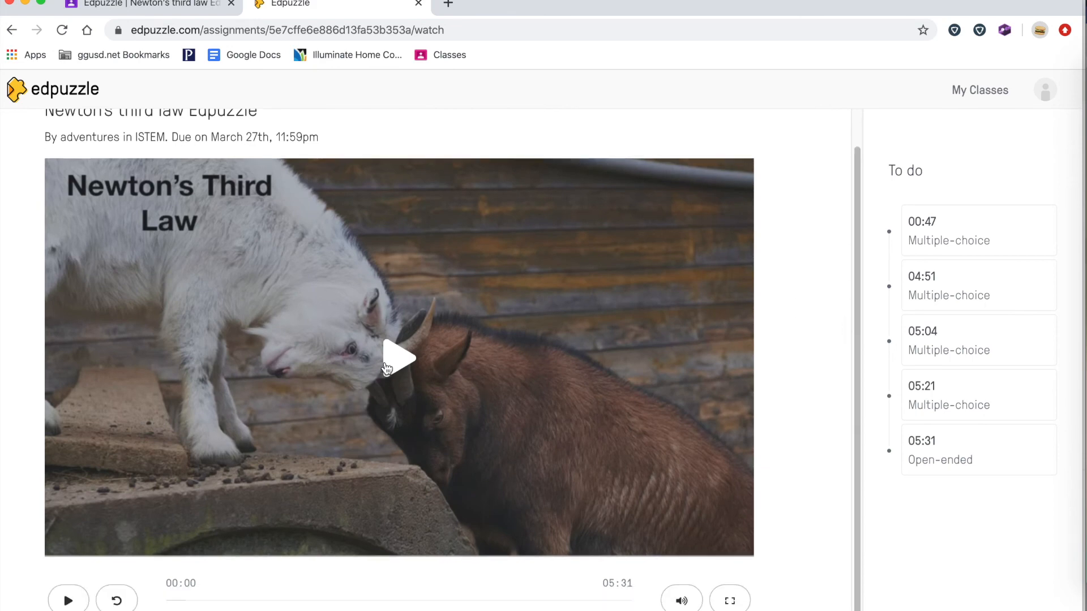
click(398, 356)
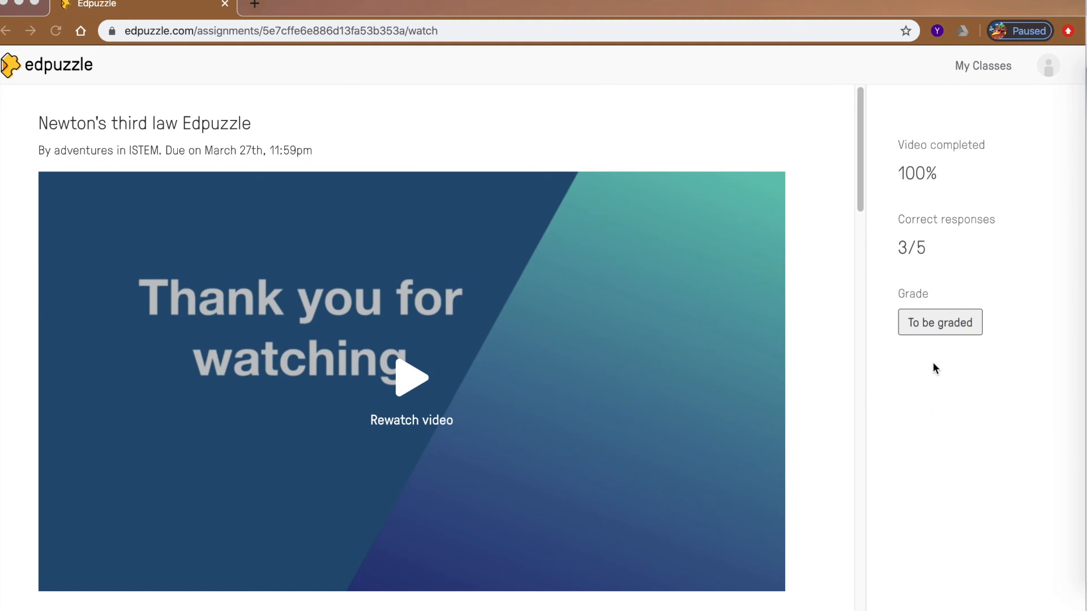
- Review the student's completed assignment, examining the scored multiple-choice responses and the open-ended summary answer
click(858, 142)
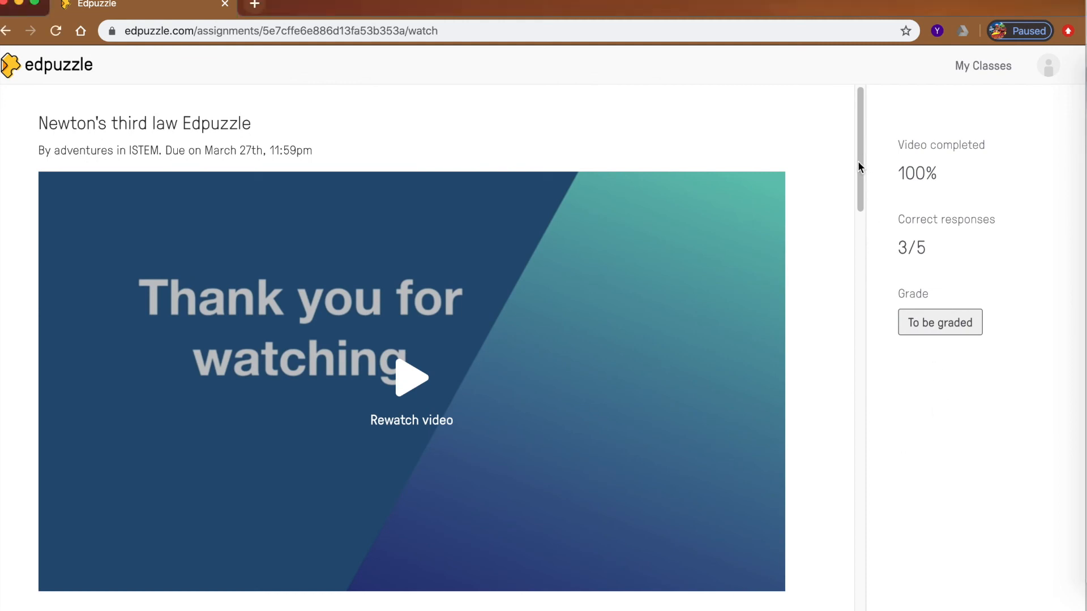
drag(857, 167, 854, 487)
scroll(847, 308, down, 3)
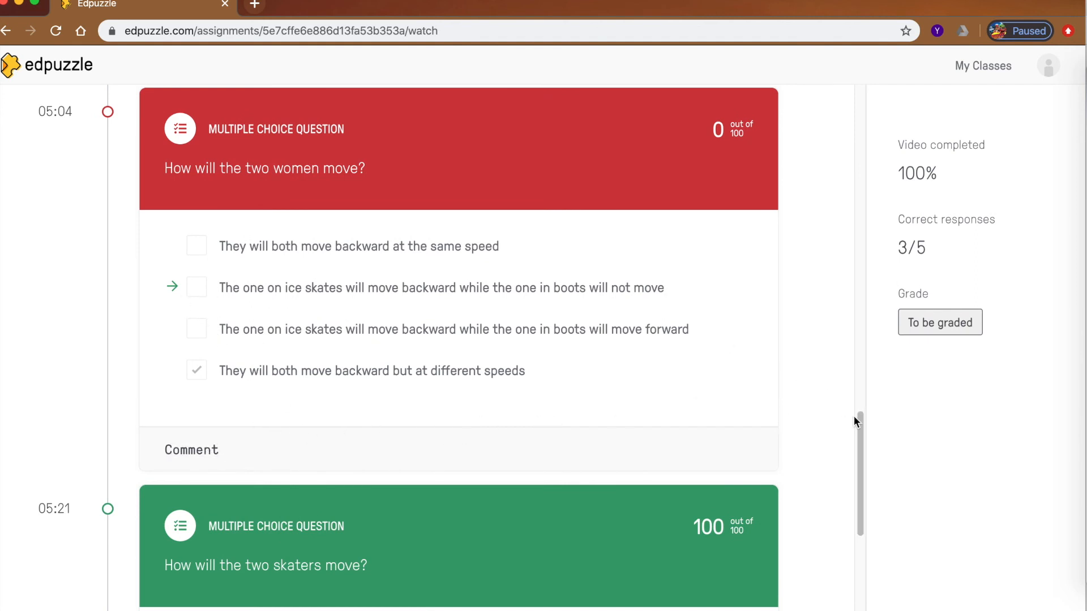
drag(858, 416, 865, 563)
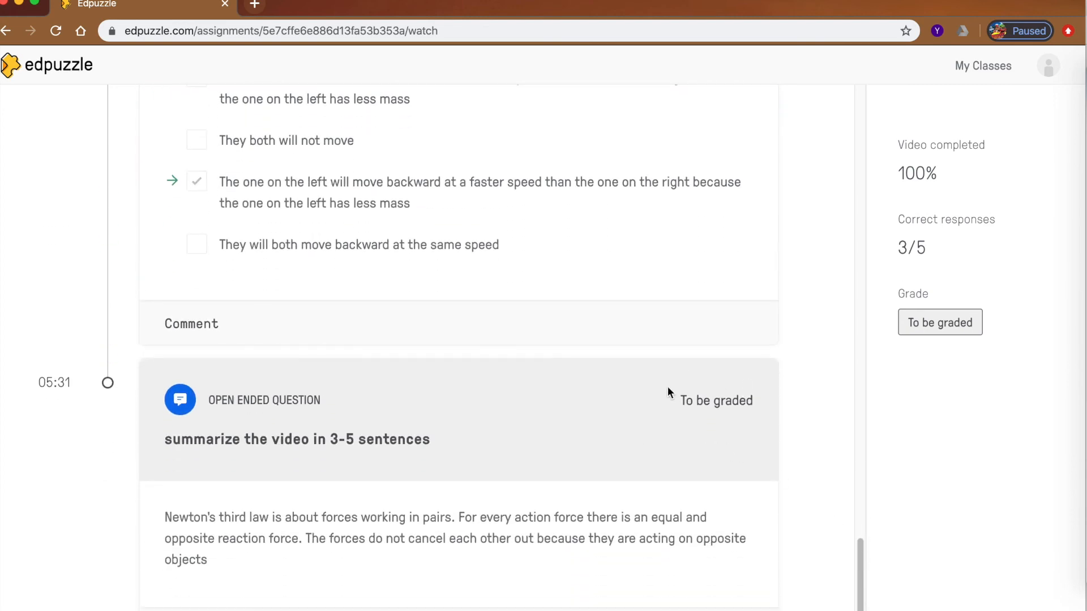
drag(861, 555, 861, 94)
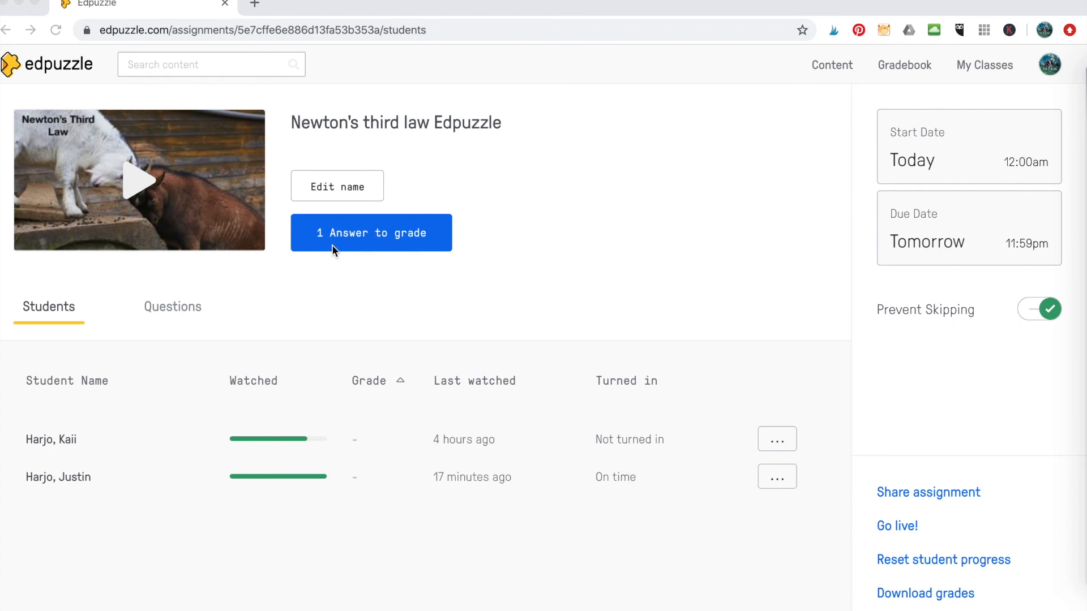
- Review the class results by question in the teacher's assignment view, inspect the ungraded open-ended answer, and return to the assignment
click(174, 309)
drag(845, 189, 842, 566)
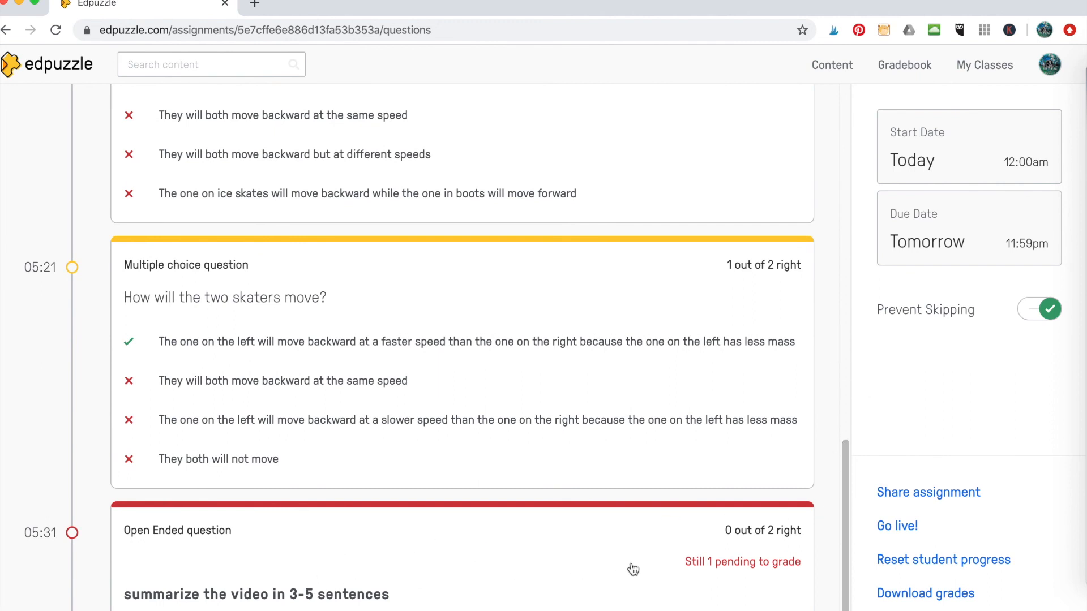
click(726, 569)
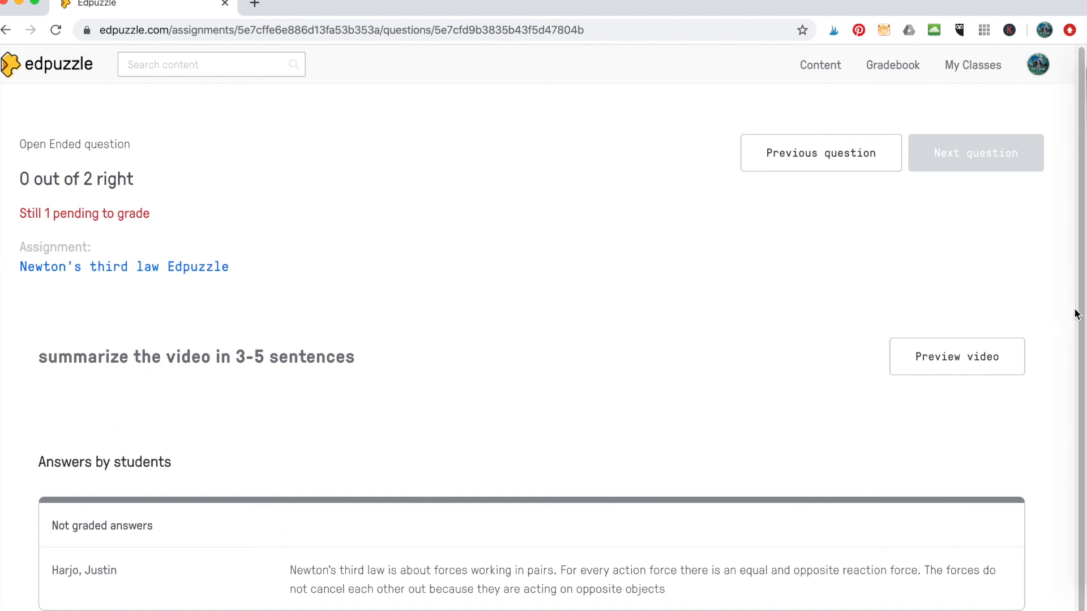
scroll(1079, 362, down, 2)
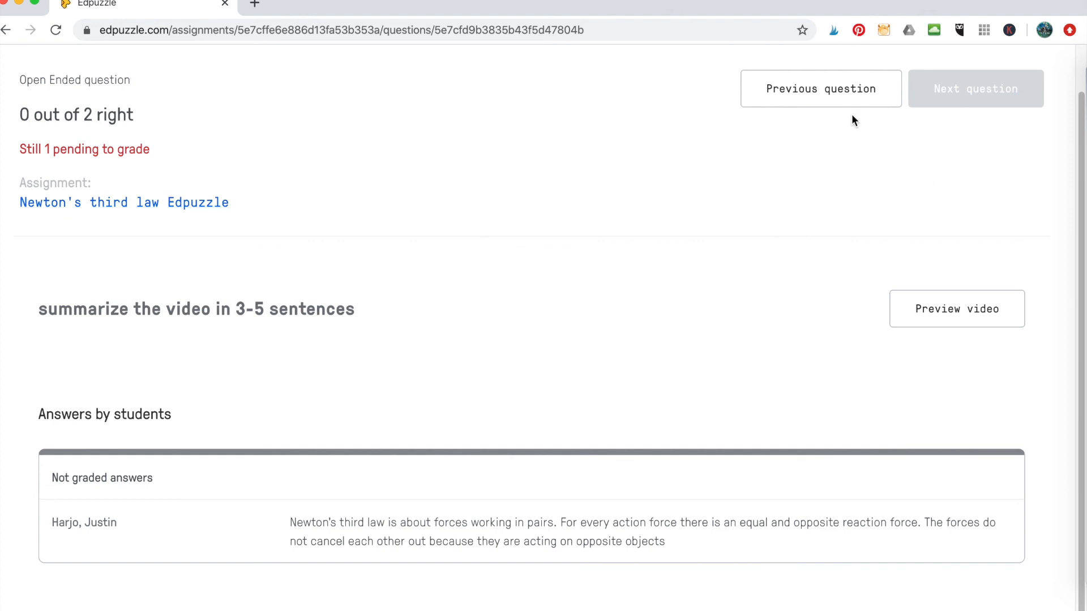
click(7, 30)
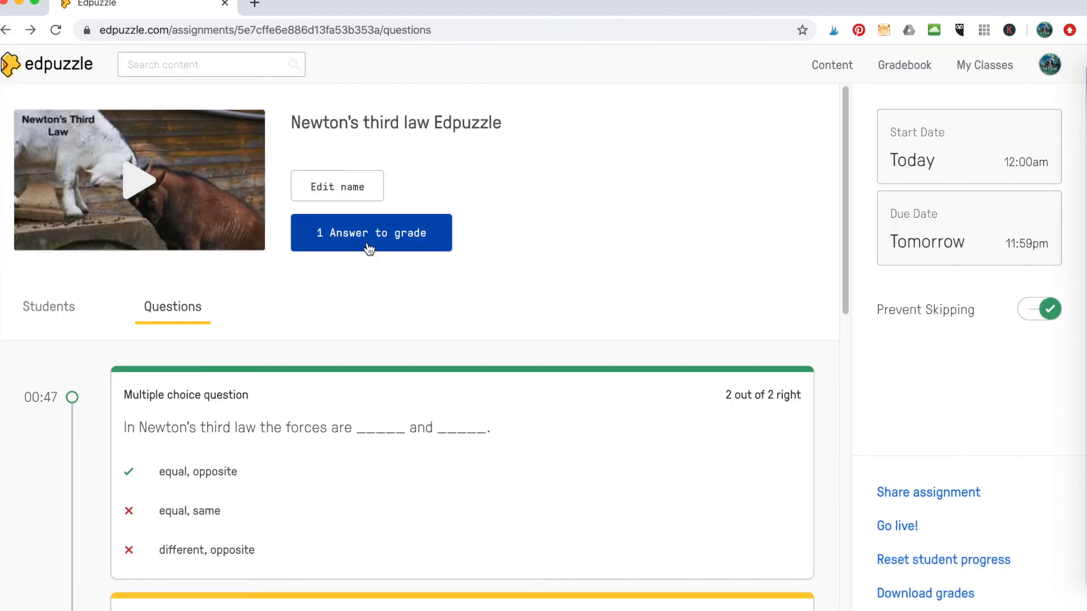
- Grade the pending open-ended summary answer as correct with 100 out of 100
click(370, 249)
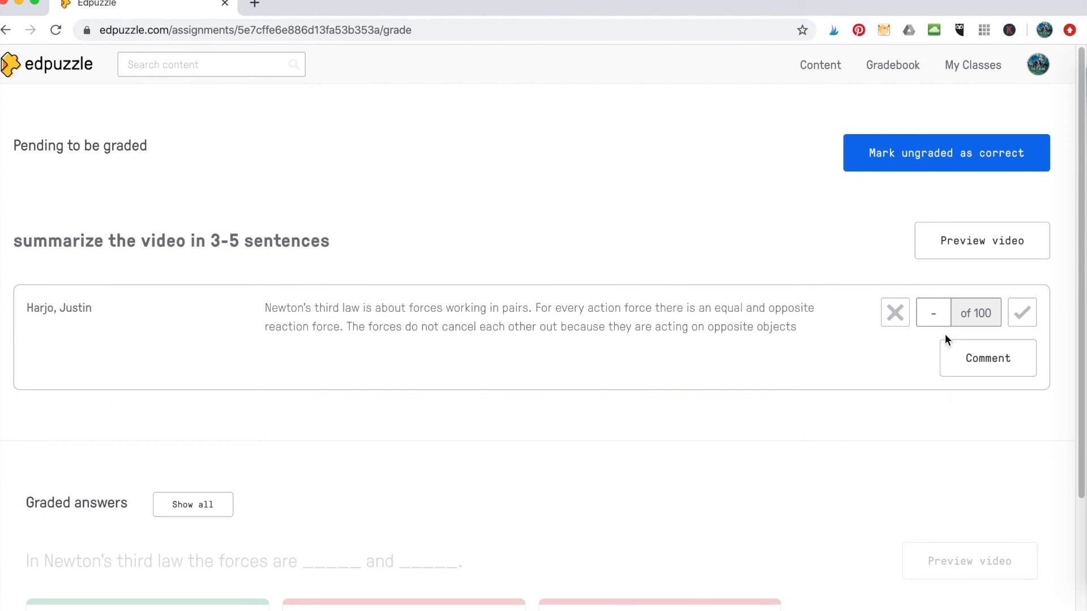
click(988, 311)
text(100)
click(1021, 312)
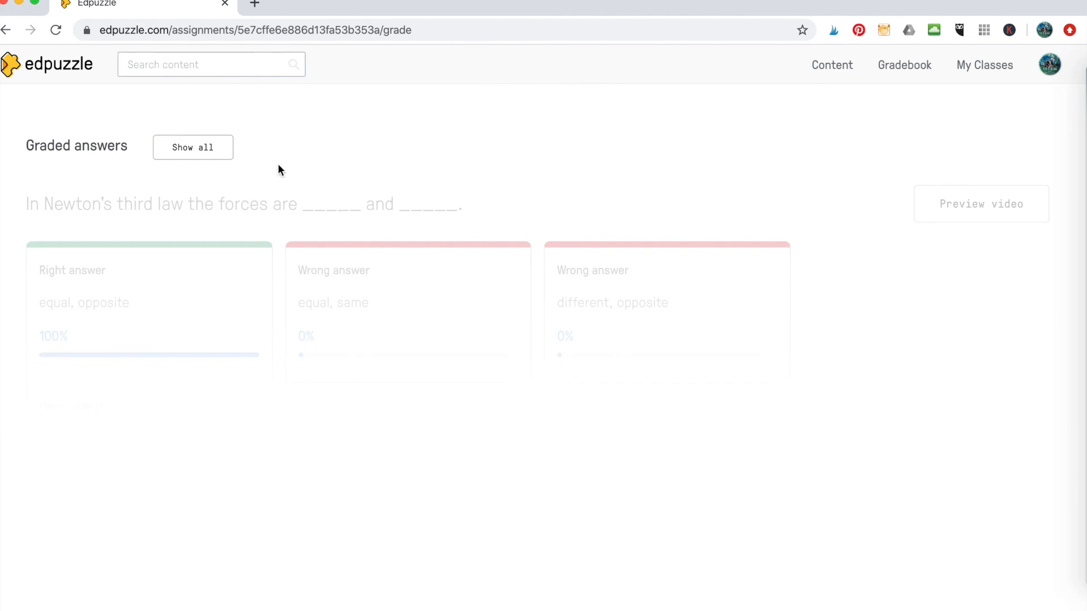
- Show all graded answers, review the class responses for each question, and return to the assignment
click(211, 146)
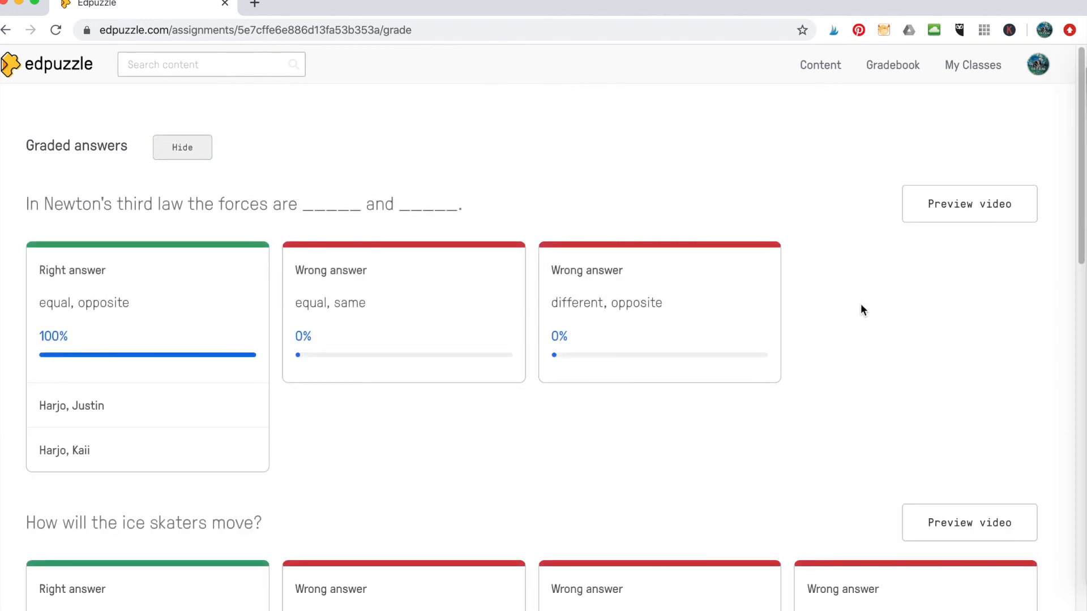
drag(1078, 215, 1040, 165)
click(6, 30)
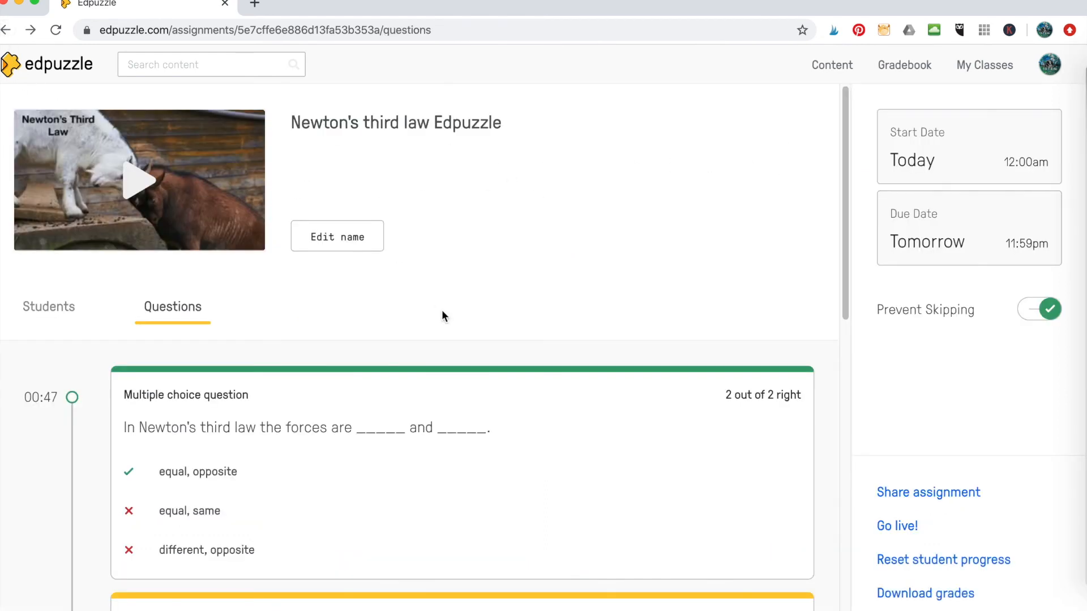
- Review the individual progress reports of both students for the assignment and return to the student list
click(47, 307)
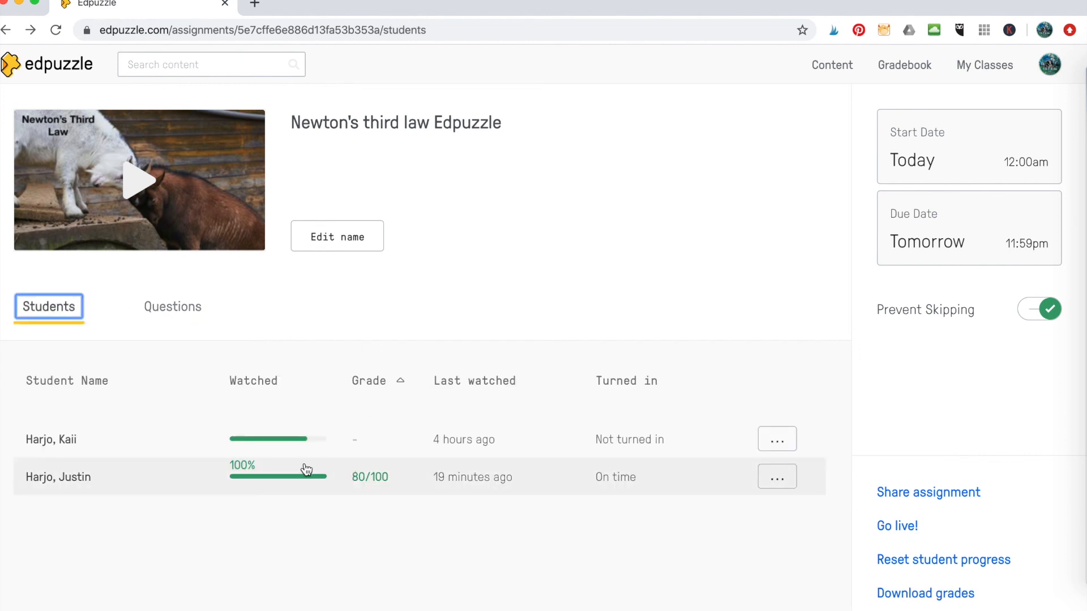
click(205, 477)
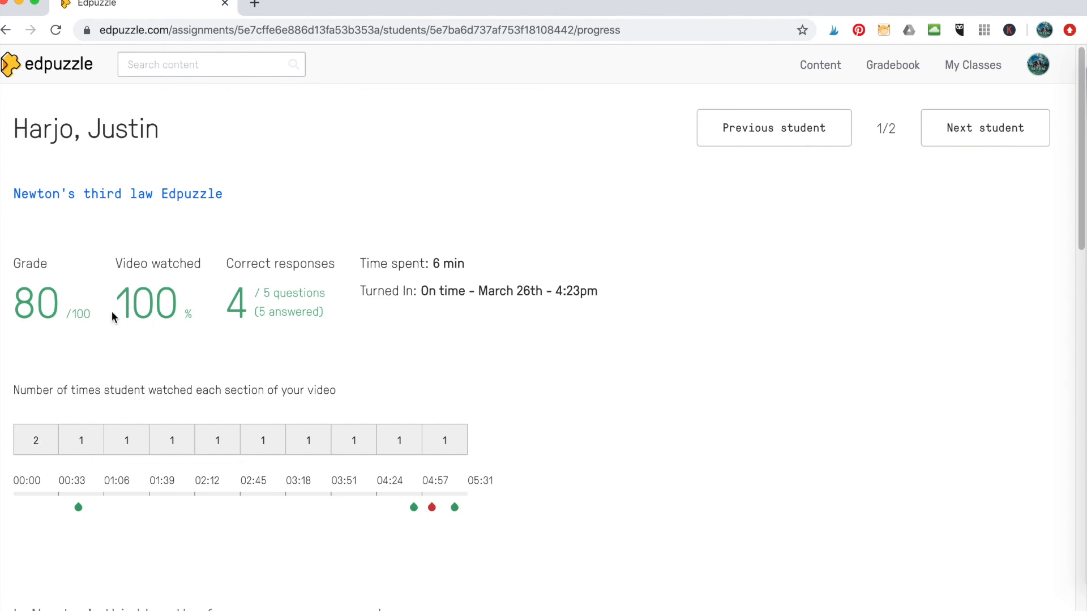
click(7, 30)
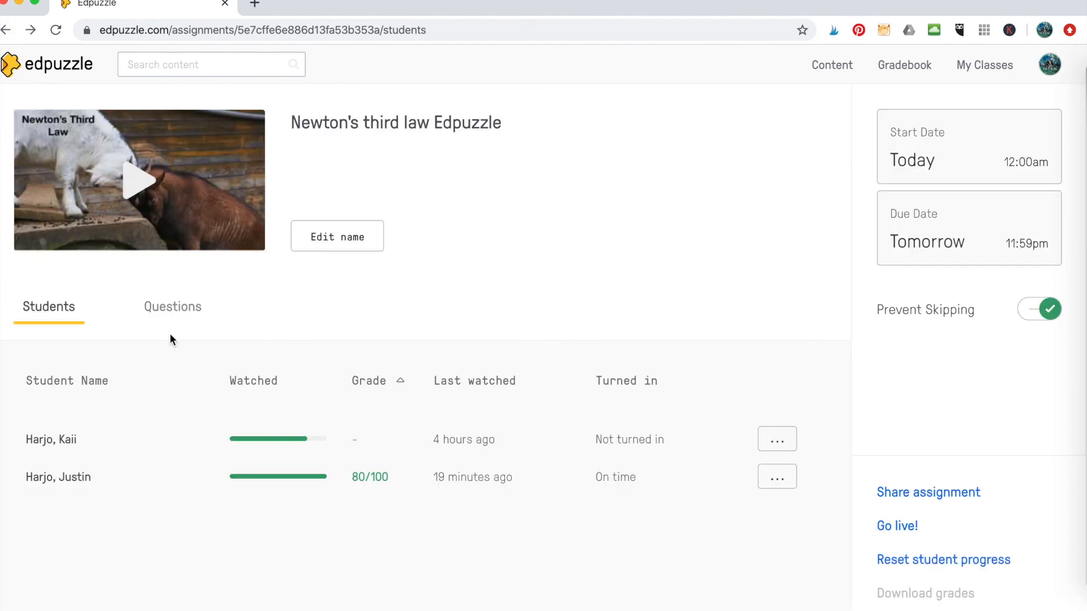
click(232, 442)
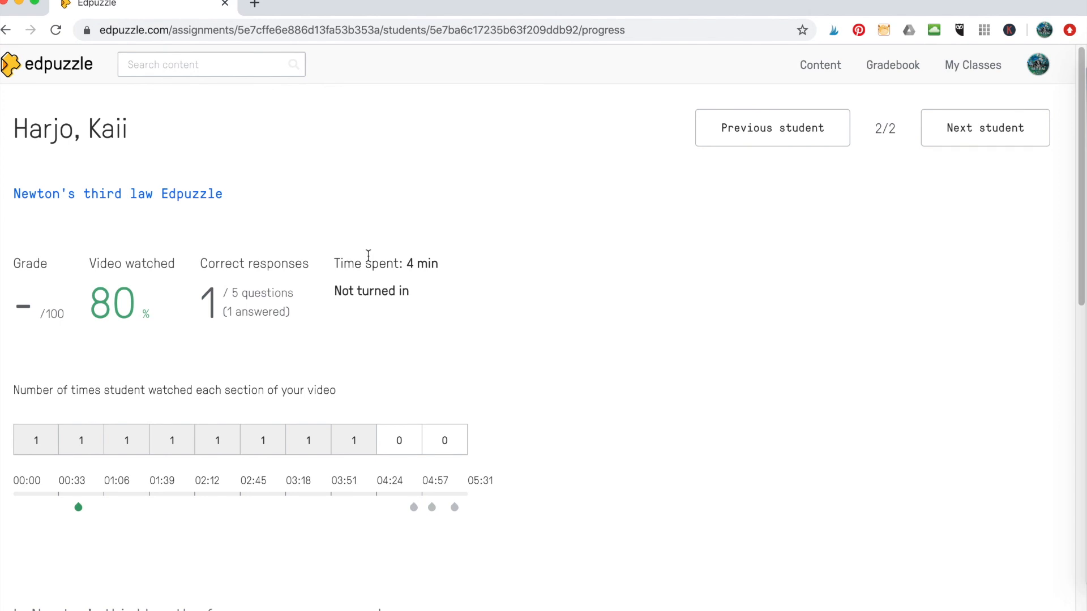
click(6, 30)
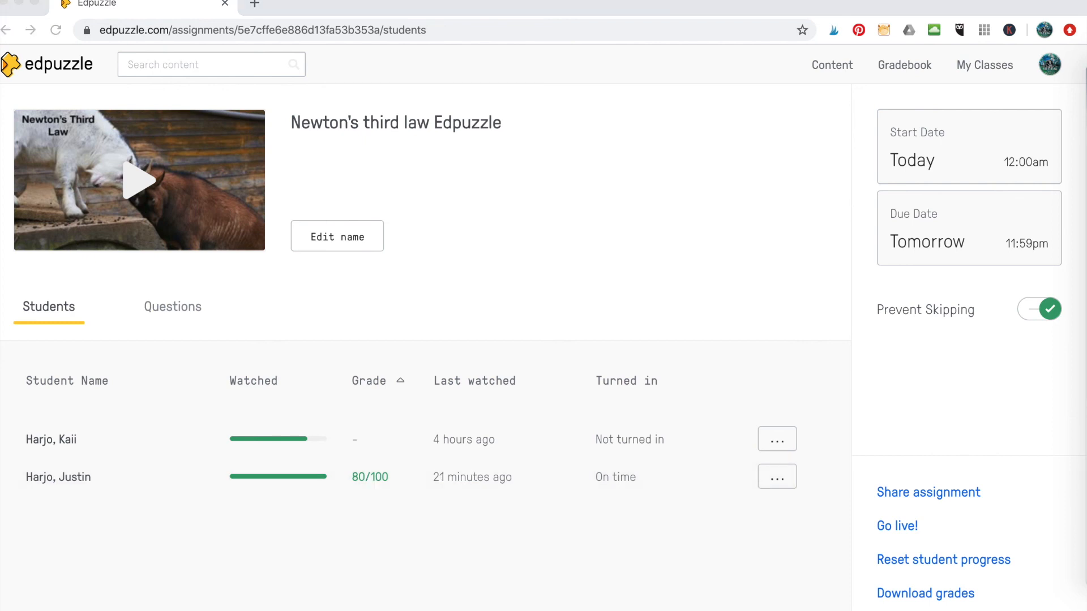
- Go to the Edpuzzle content home page and open the Help Center for teachers
click(61, 66)
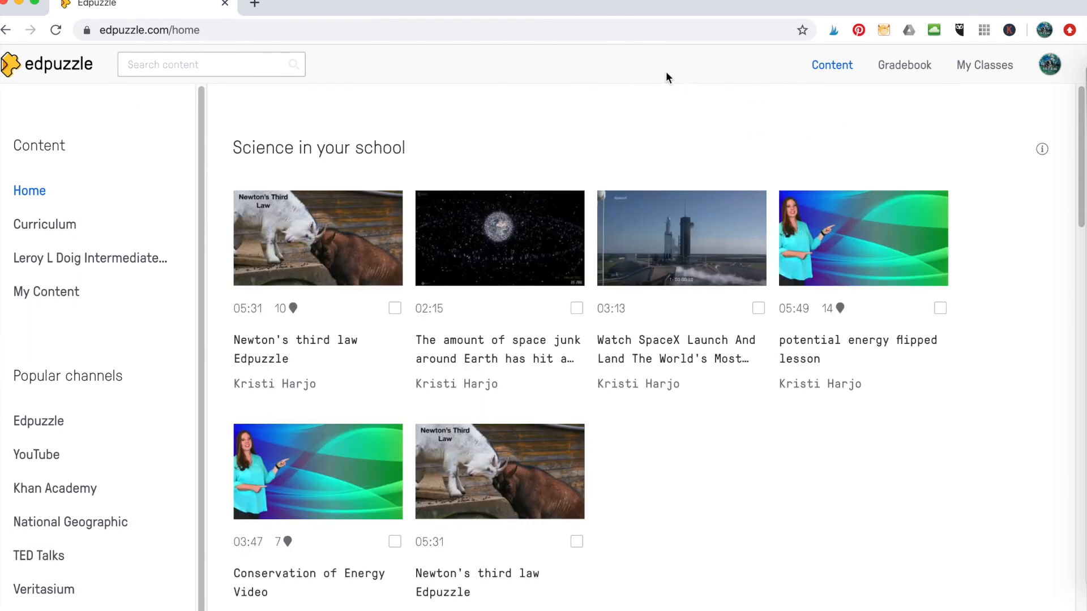
scroll(196, 174, down, 2)
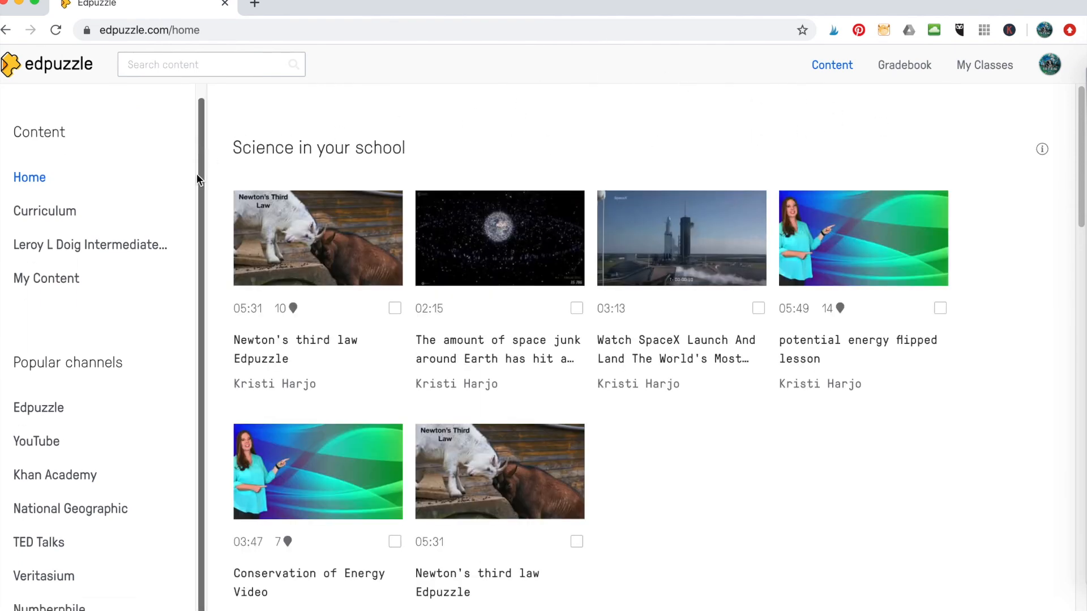
click(1050, 67)
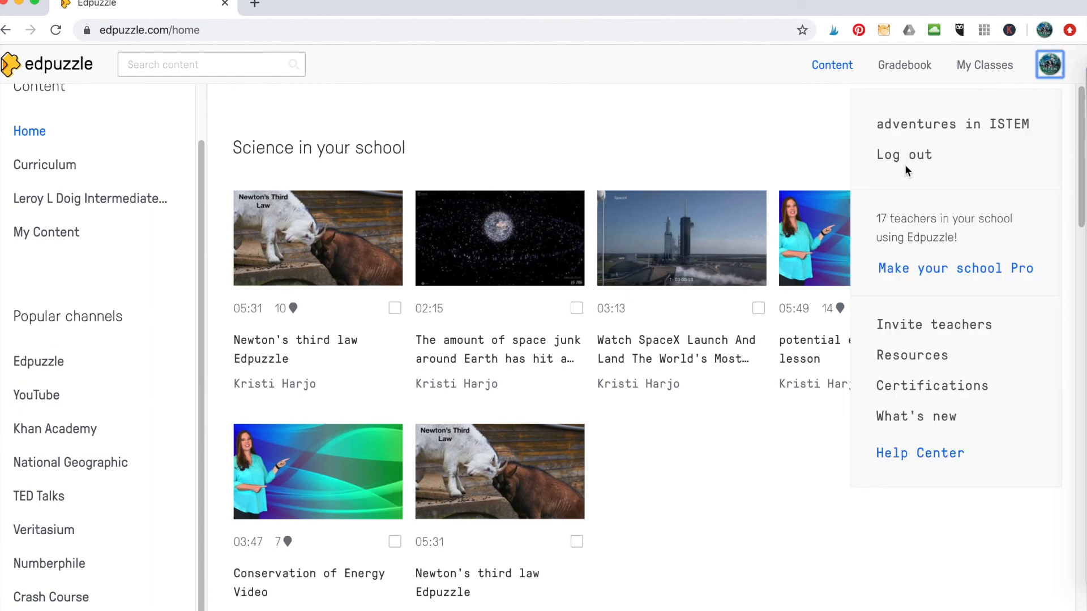
click(929, 461)
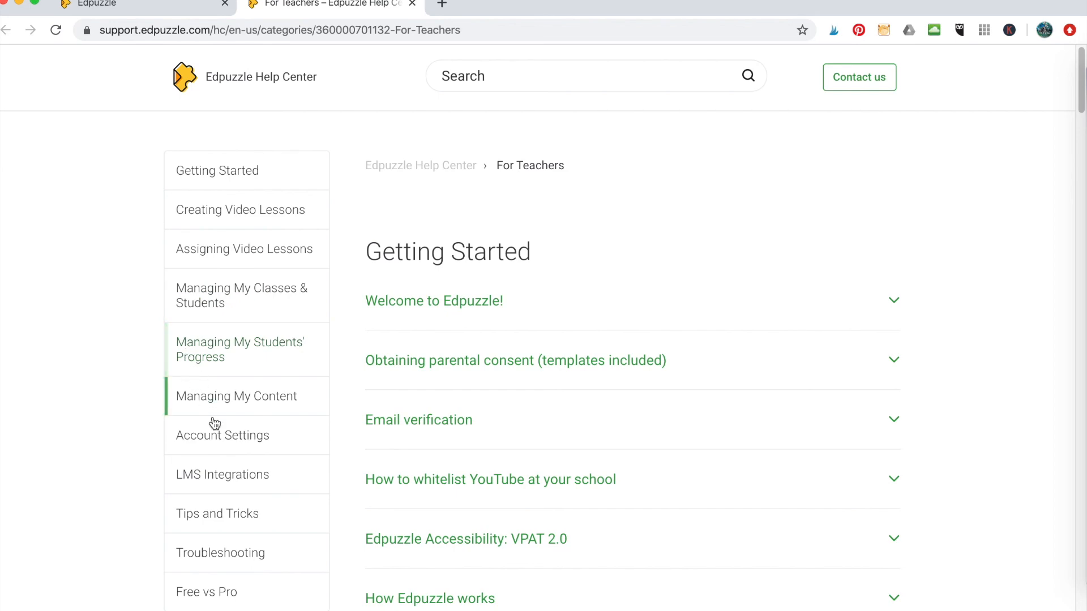
- Examine the Help Center's LMS Integrations articles and read the guide to using Edpuzzle with Schoology
click(225, 474)
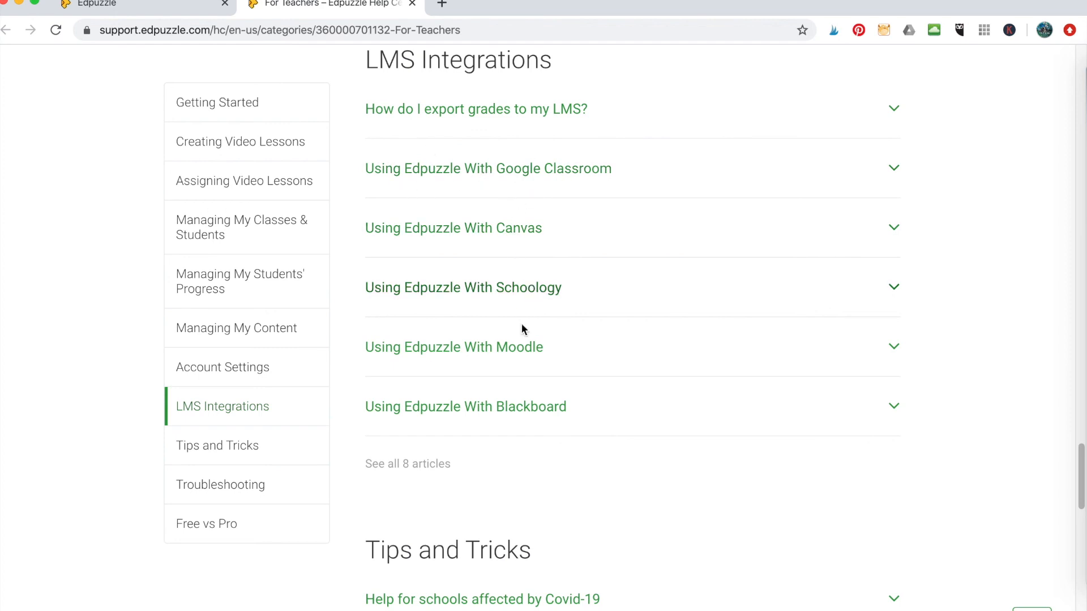
click(897, 288)
scroll(423, 154, down, 5)
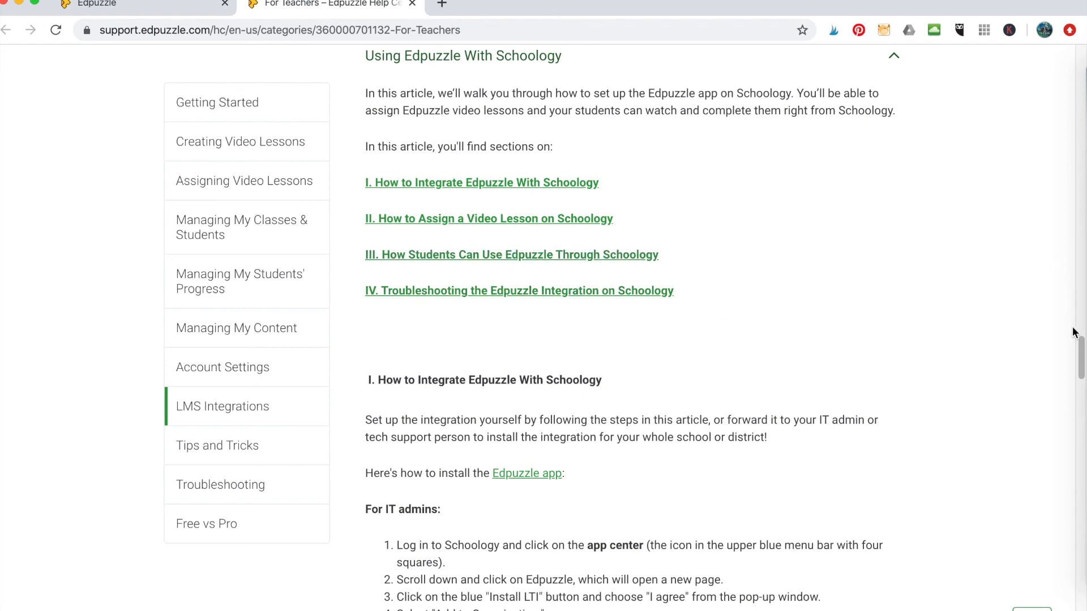
drag(1081, 351, 1080, 308)
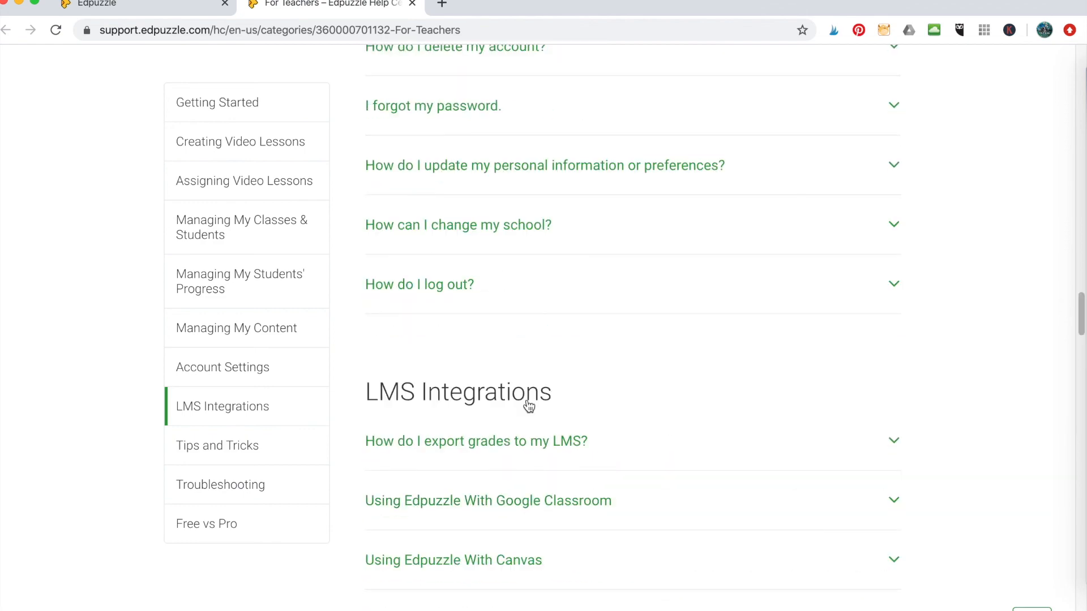
- Browse the Help Center's Tips and Tricks and Getting Started articles
click(245, 446)
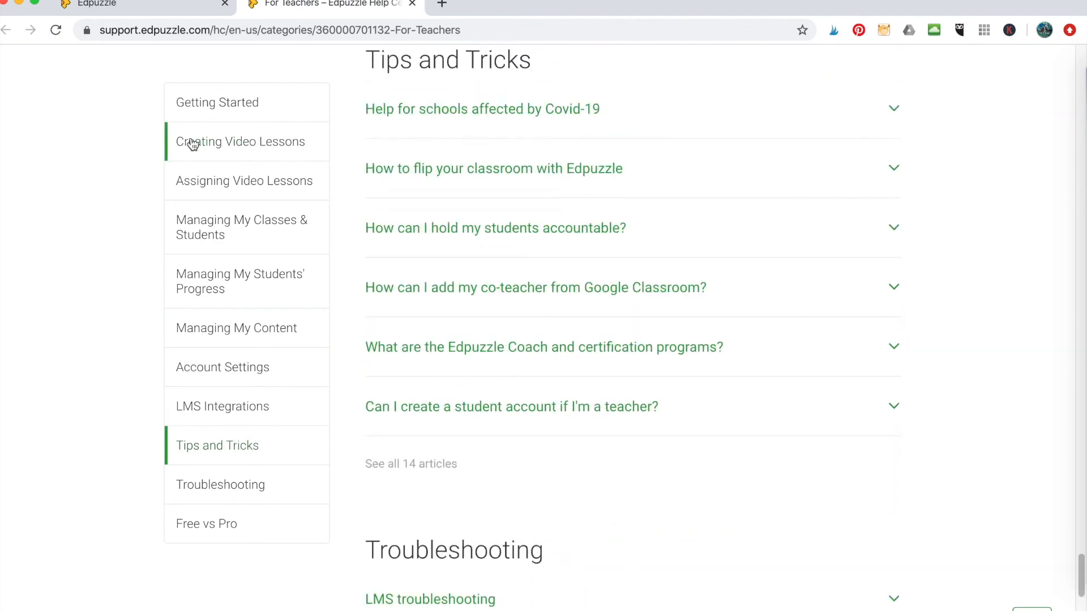
click(1082, 57)
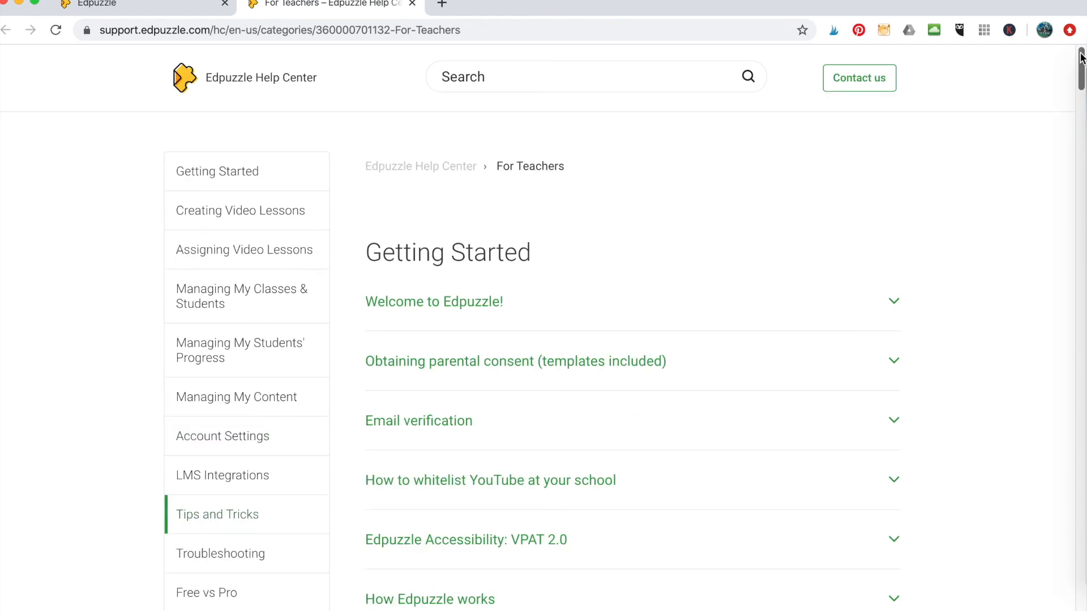
click(226, 169)
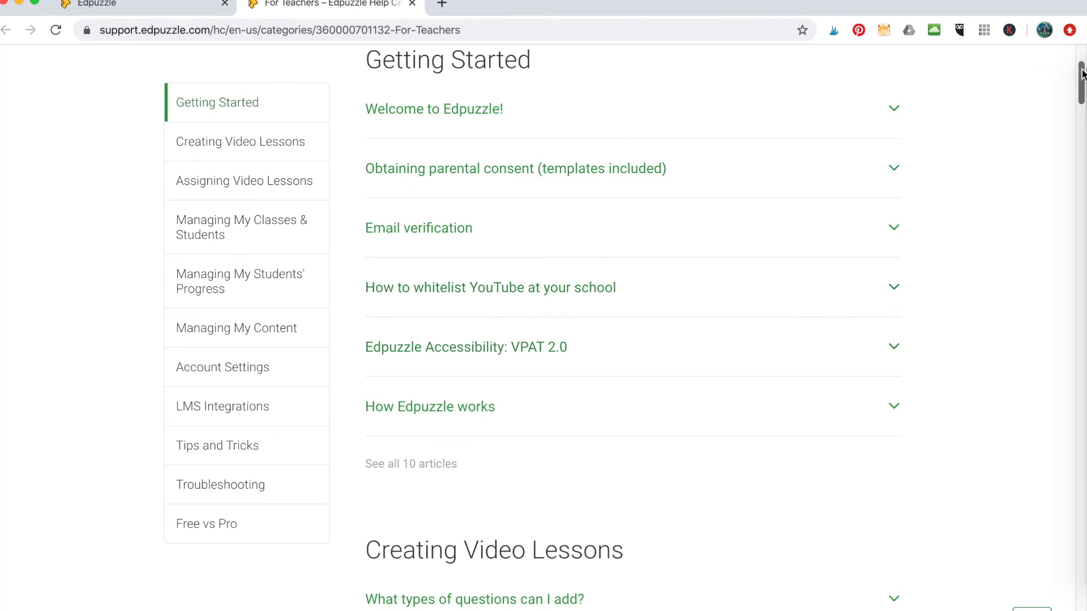
drag(1082, 73, 1082, 58)
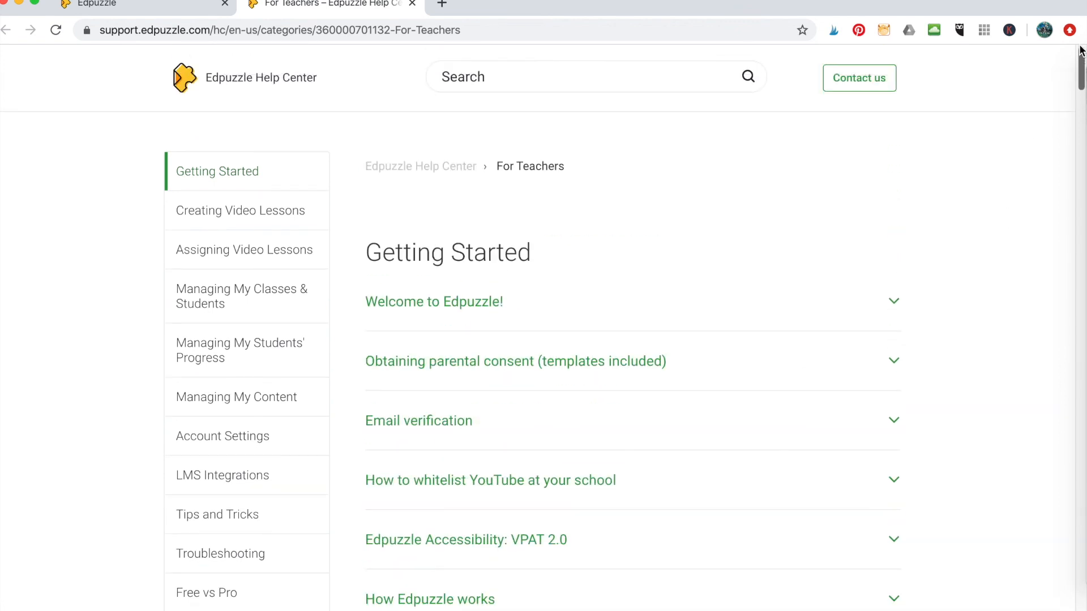